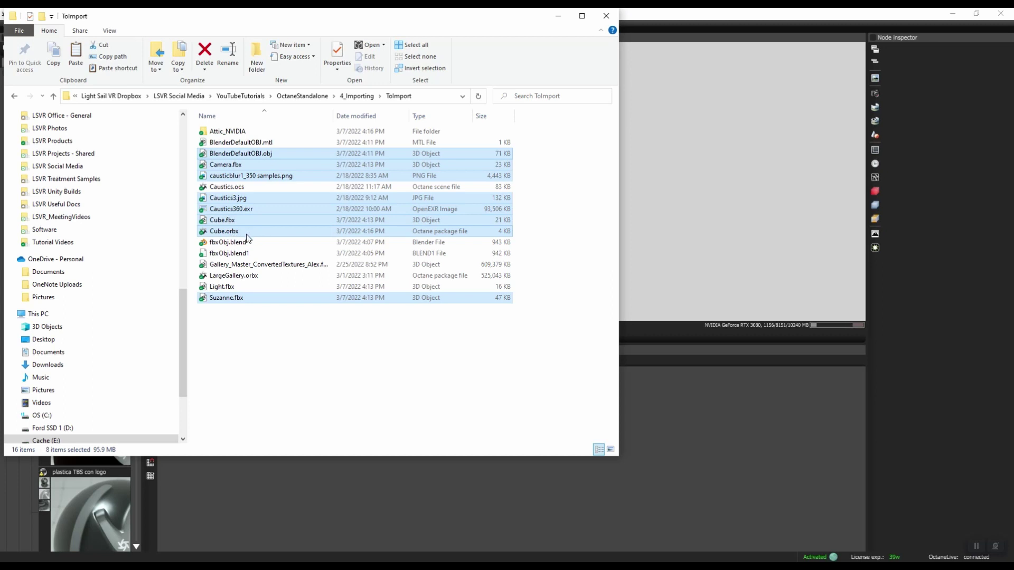
# Adjust the file selection so both Caustics.ocs and Caustics3.jpg are among the nine chosen files.
pyautogui.keyDown('ctrl'); pyautogui.click(245, 196); pyautogui.keyUp('ctrl')
pyautogui.keyDown('ctrl'); pyautogui.click(245, 190); pyautogui.keyUp('ctrl')
pyautogui.keyDown('ctrl'); pyautogui.click(249, 198); pyautogui.keyUp('ctrl')
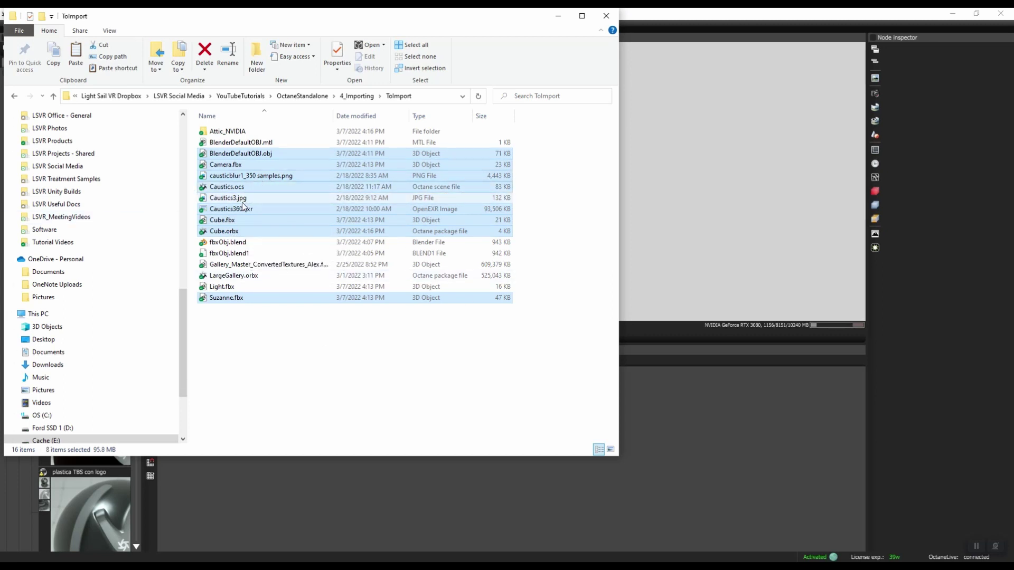
# Drop the nine files into the node graph, importing the images as colour textures, and enable render-target preview.
pyautogui.moveTo(222, 177); pyautogui.dragTo(642, 411)
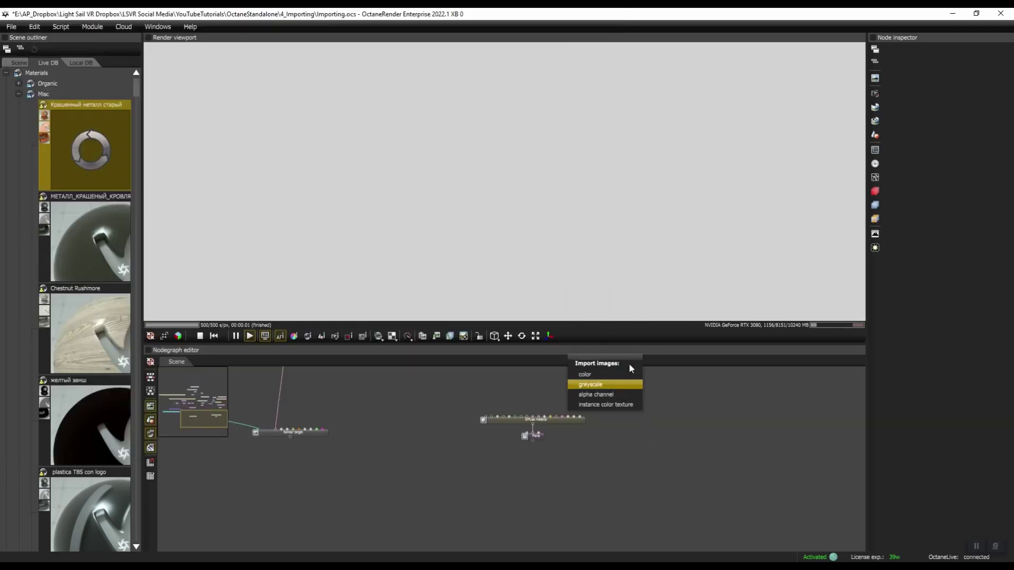
pyautogui.click(596, 375)
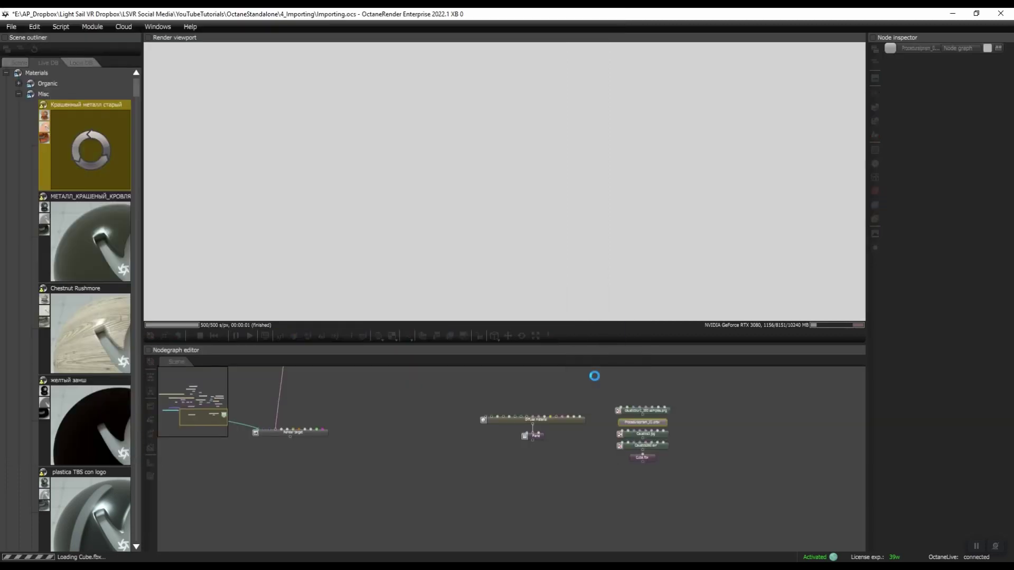
pyautogui.scroll(3, 499, 490)
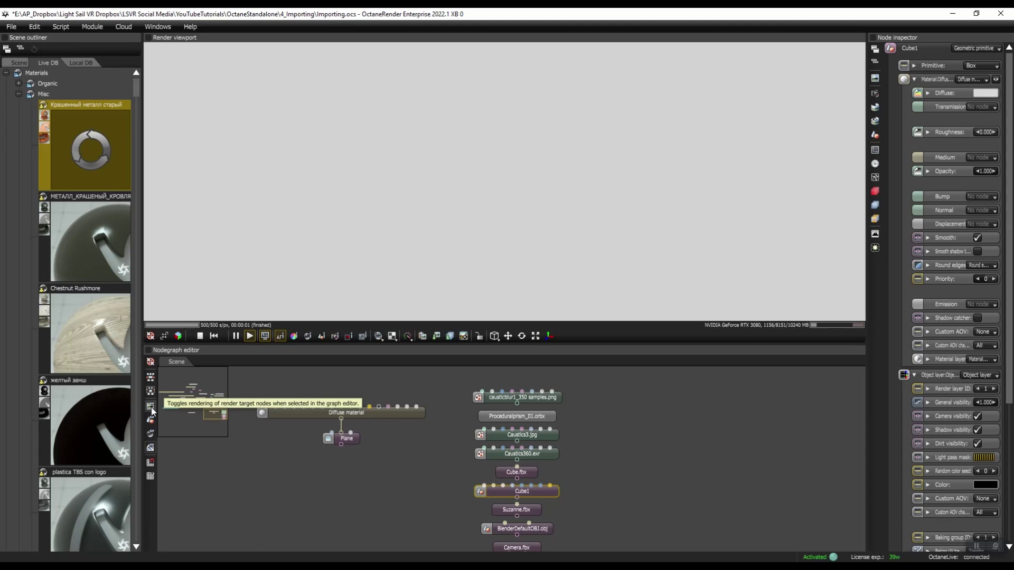
pyautogui.click(151, 407)
# Preview the scene's render target, which shows three red cubes.
pyautogui.click(398, 439)
pyautogui.scroll(-5, 448, 458)
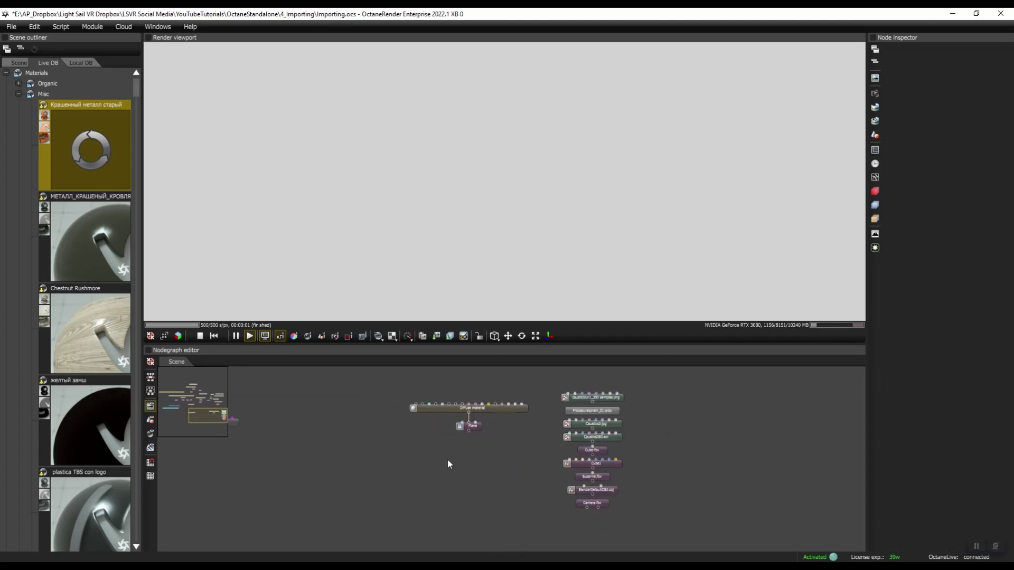
pyautogui.click(338, 440)
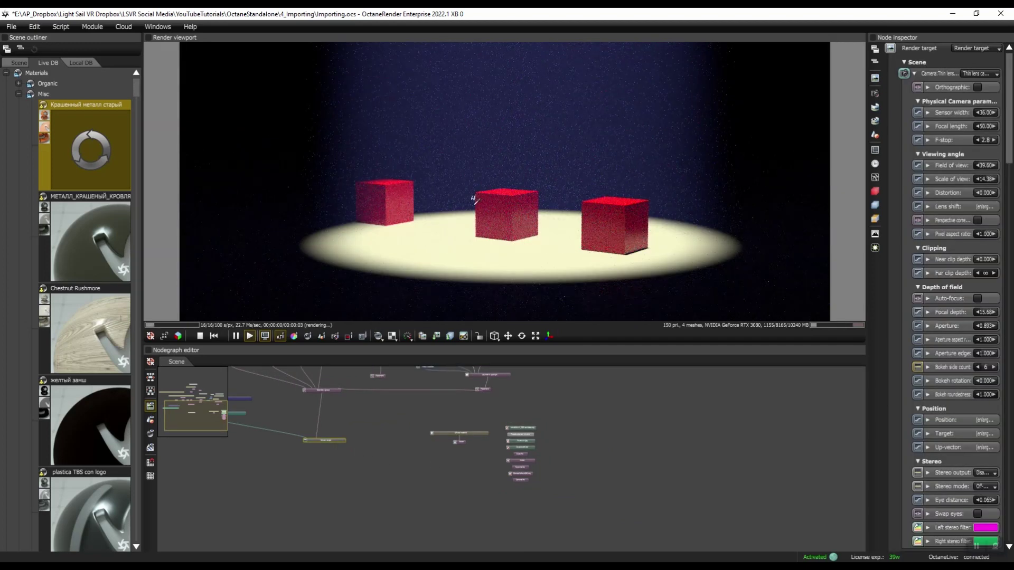
pyautogui.scroll(5, 464, 490)
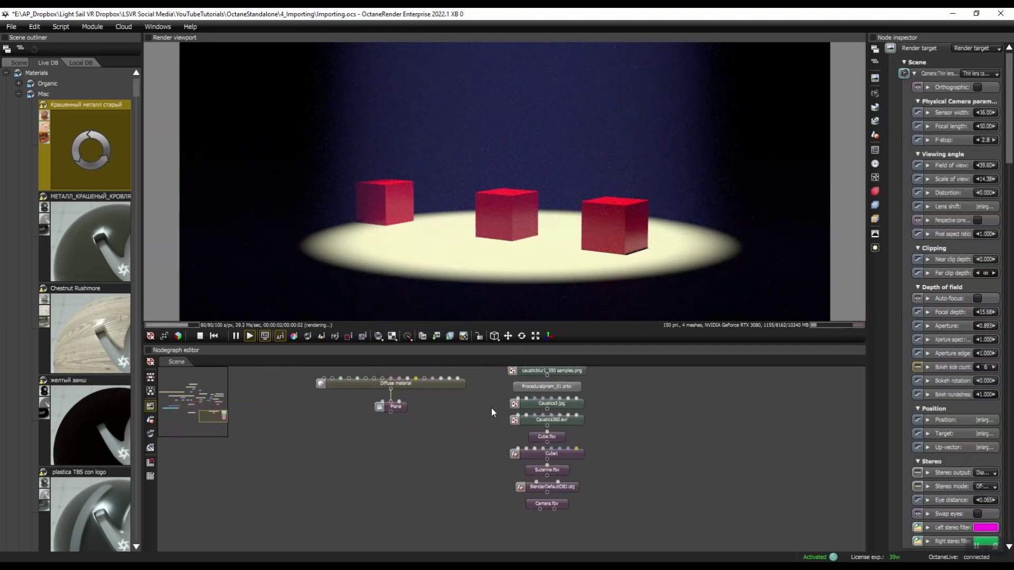
# Enable geometry preview and view the green Cube.fbx and the grey Cube1 each on their own.
pyautogui.click(150, 422)
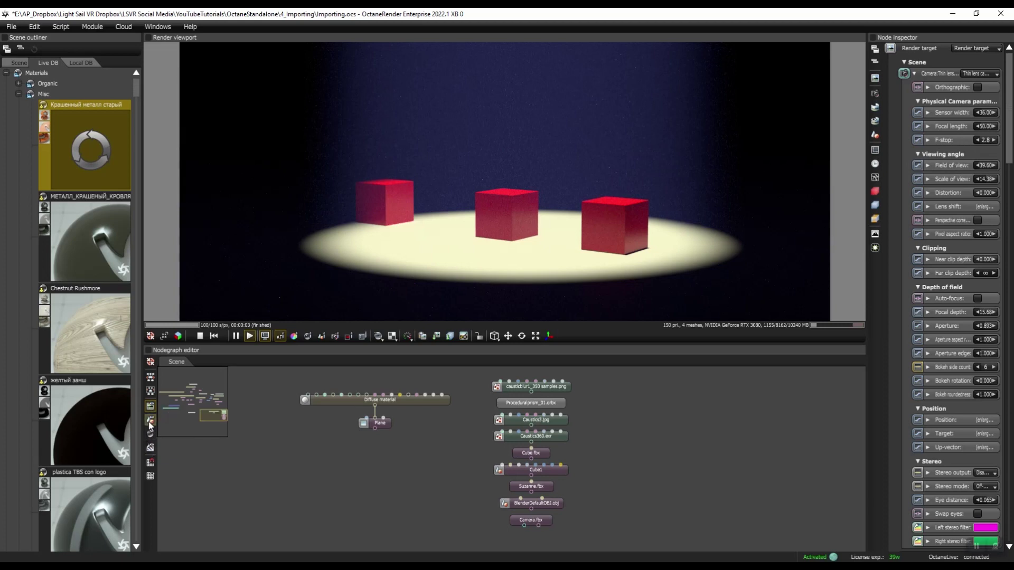
pyautogui.click(531, 453)
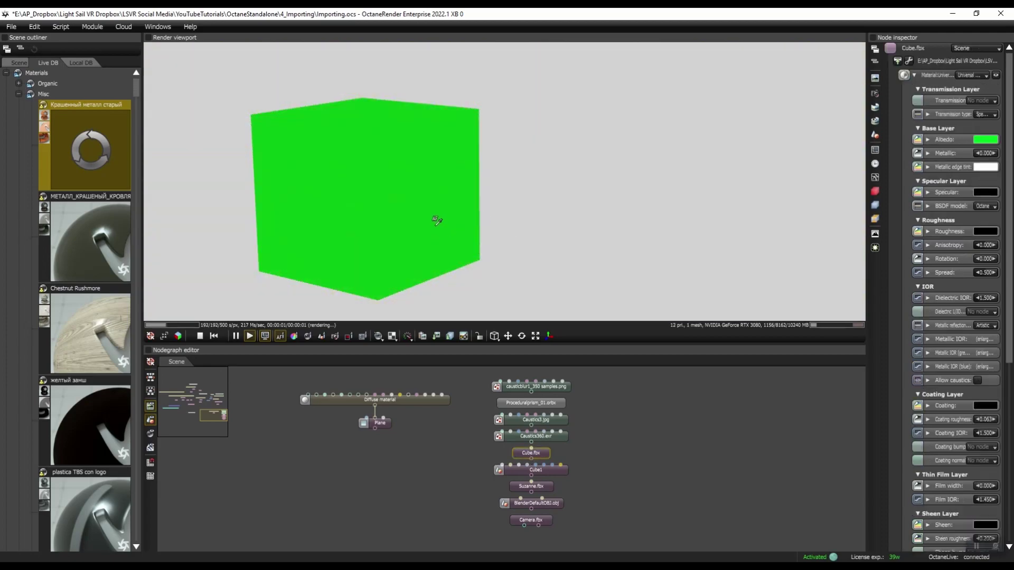
pyautogui.moveTo(437, 218); pyautogui.dragTo(413, 147)
pyautogui.click(533, 469)
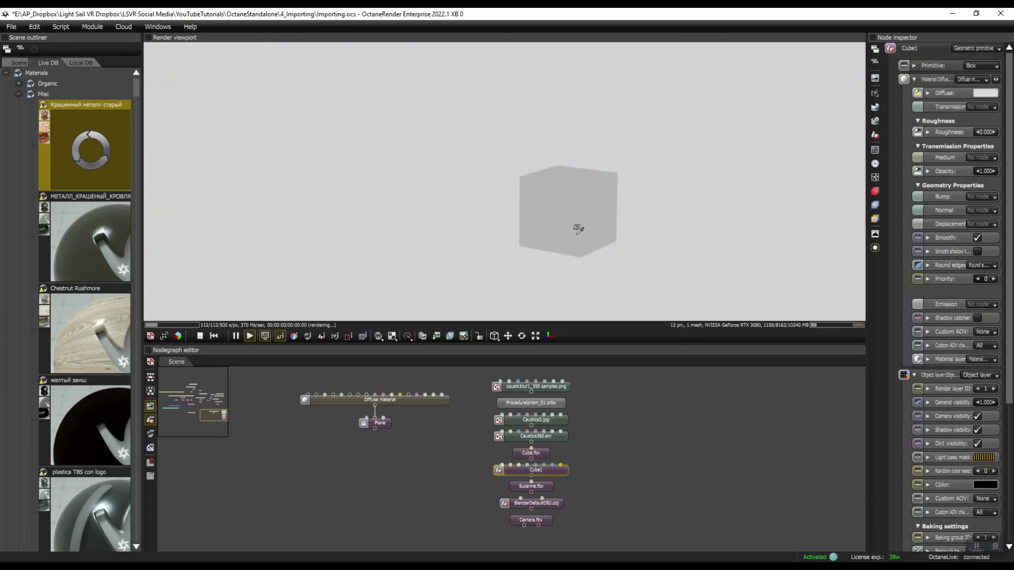
pyautogui.moveTo(617, 216); pyautogui.dragTo(550, 220)
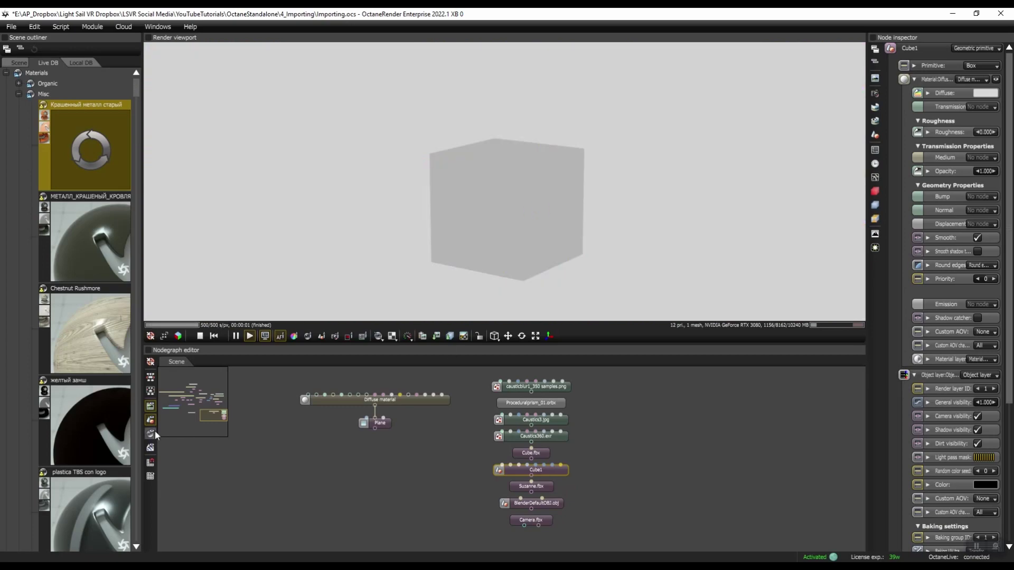
pyautogui.click(151, 433)
# Preview the Plane, then the white Diffuse material and the red Universal material on the sample sphere.
pyautogui.click(380, 423)
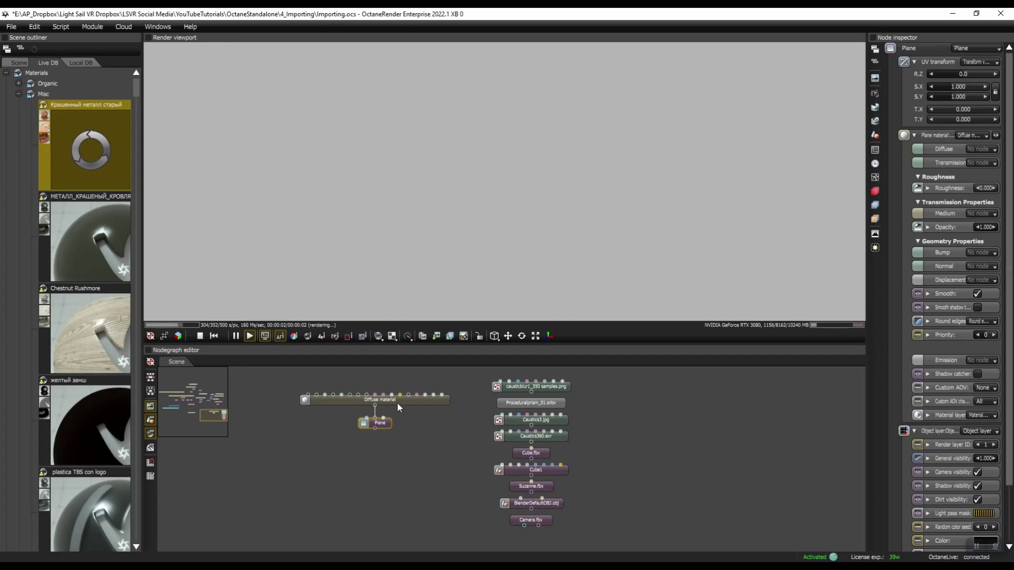
pyautogui.click(393, 401)
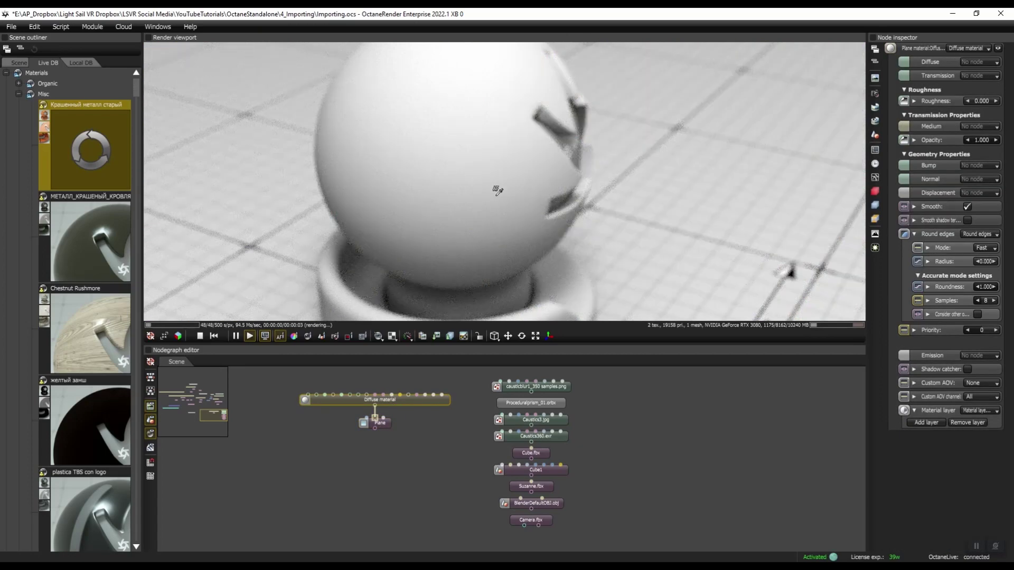
pyautogui.click(476, 190)
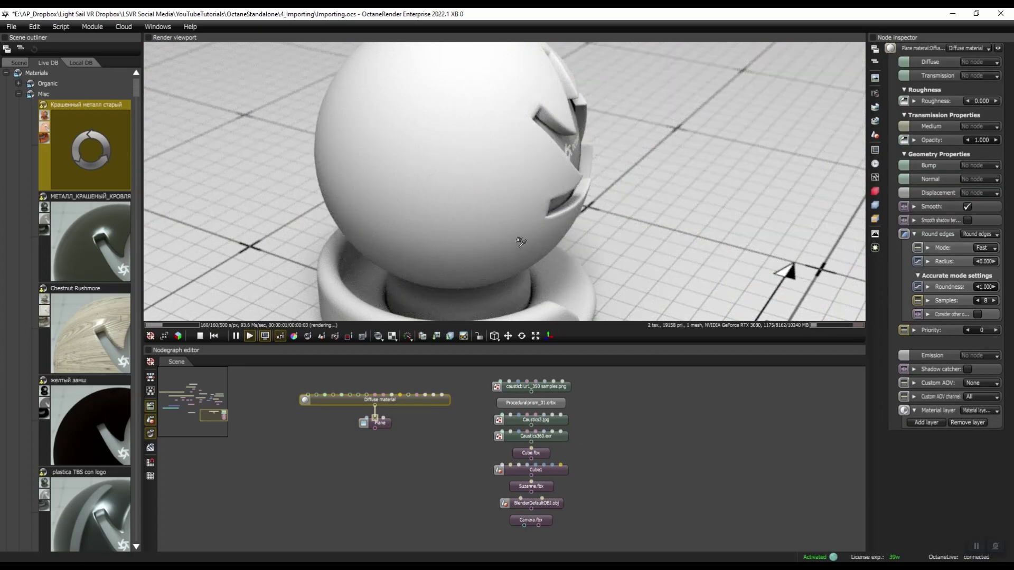
pyautogui.moveTo(580, 121); pyautogui.dragTo(544, 131)
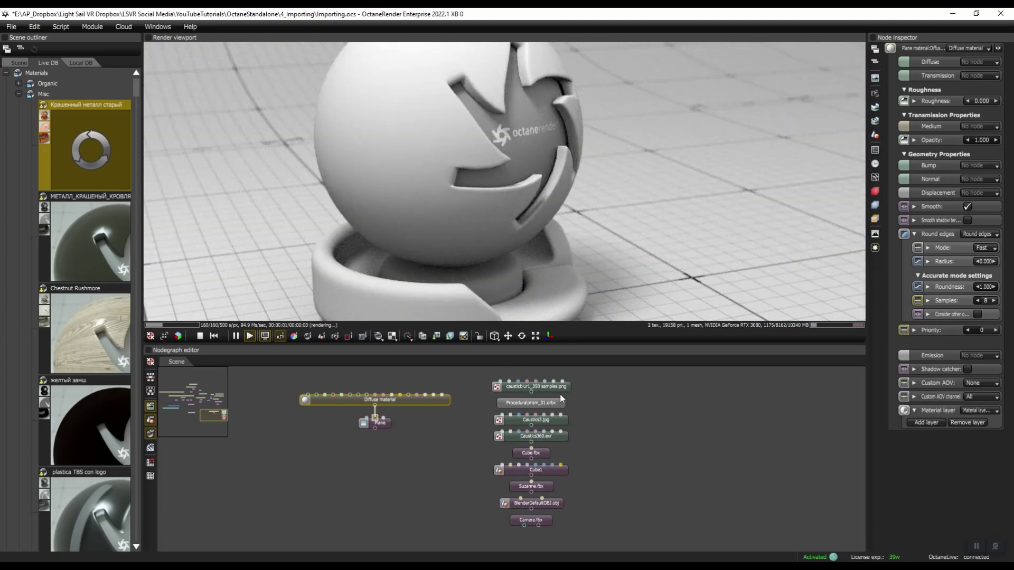
pyautogui.moveTo(426, 464); pyautogui.dragTo(436, 486, button='middle')
pyautogui.click(382, 382)
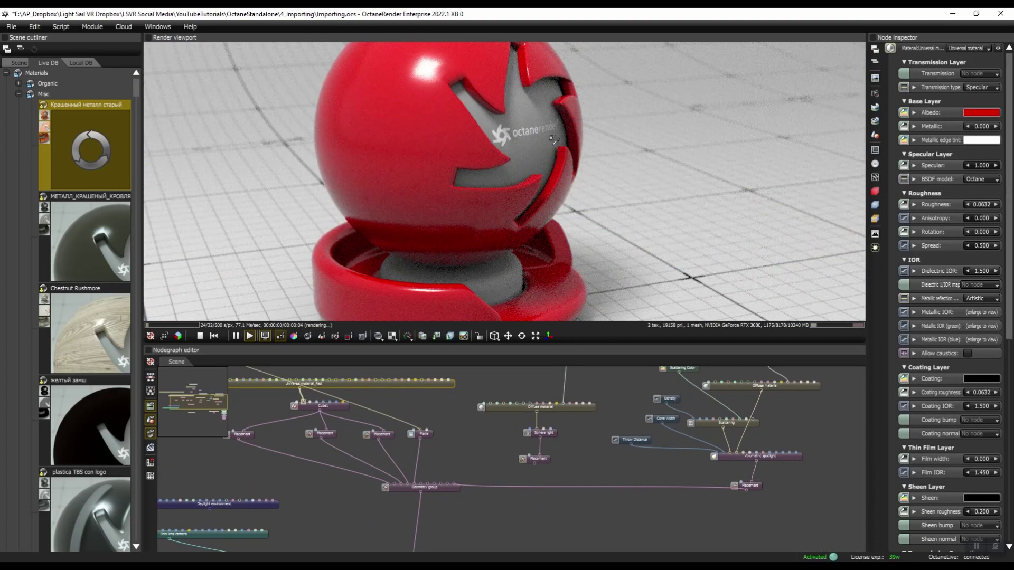
pyautogui.click(332, 406)
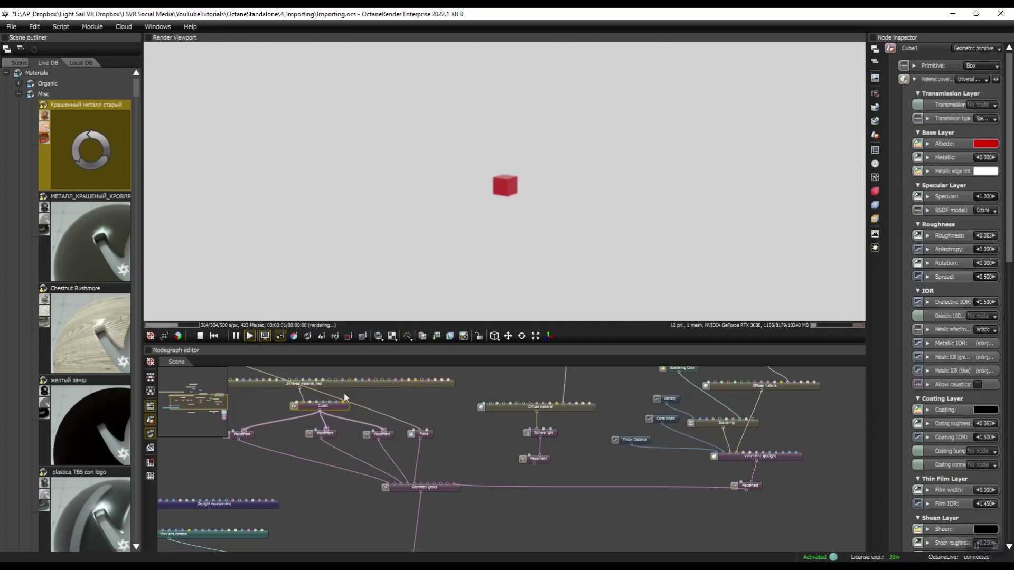
pyautogui.scroll(5, 526, 184)
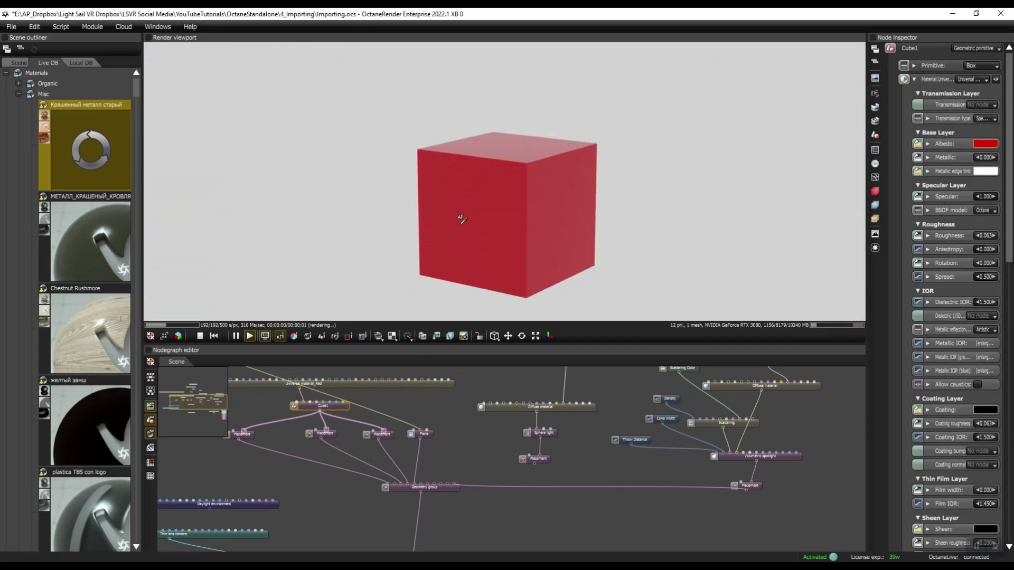
pyautogui.click(368, 381)
pyautogui.click(499, 138)
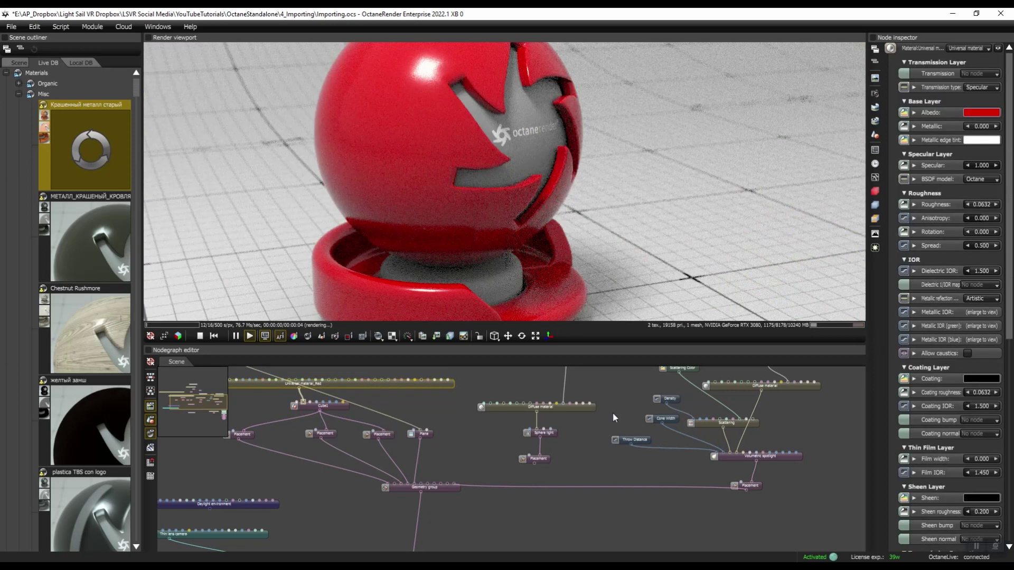
pyautogui.moveTo(333, 481); pyautogui.dragTo(216, 457, button='middle')
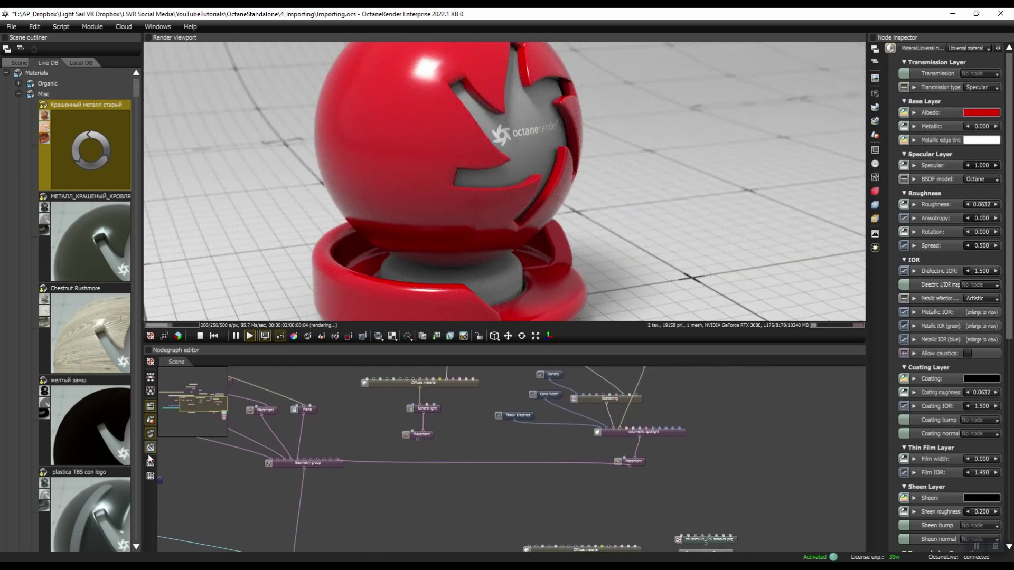
pyautogui.scroll(-3, 499, 466)
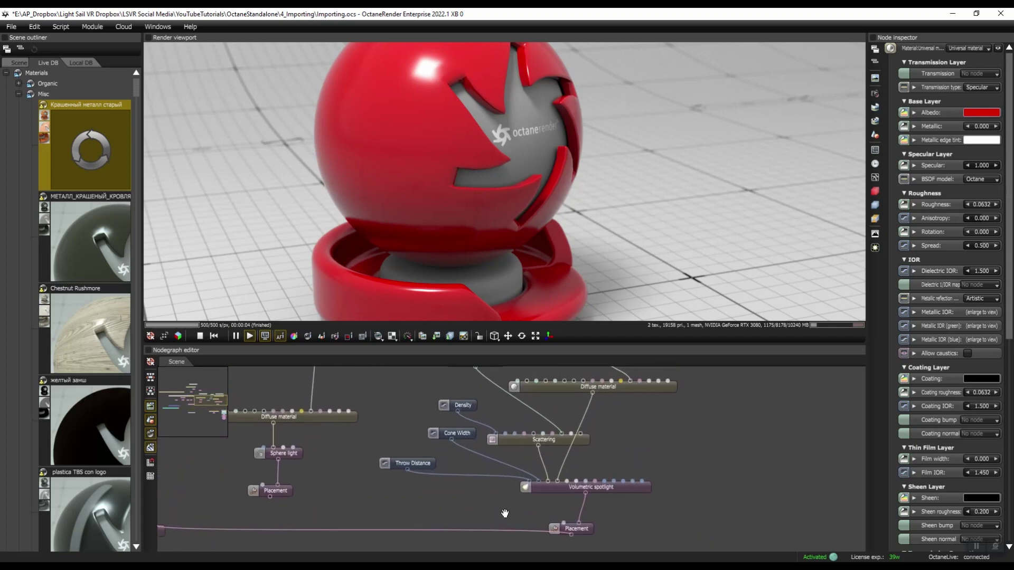
pyautogui.moveTo(534, 447); pyautogui.dragTo(562, 470, button='middle')
pyautogui.scroll(4, 562, 470)
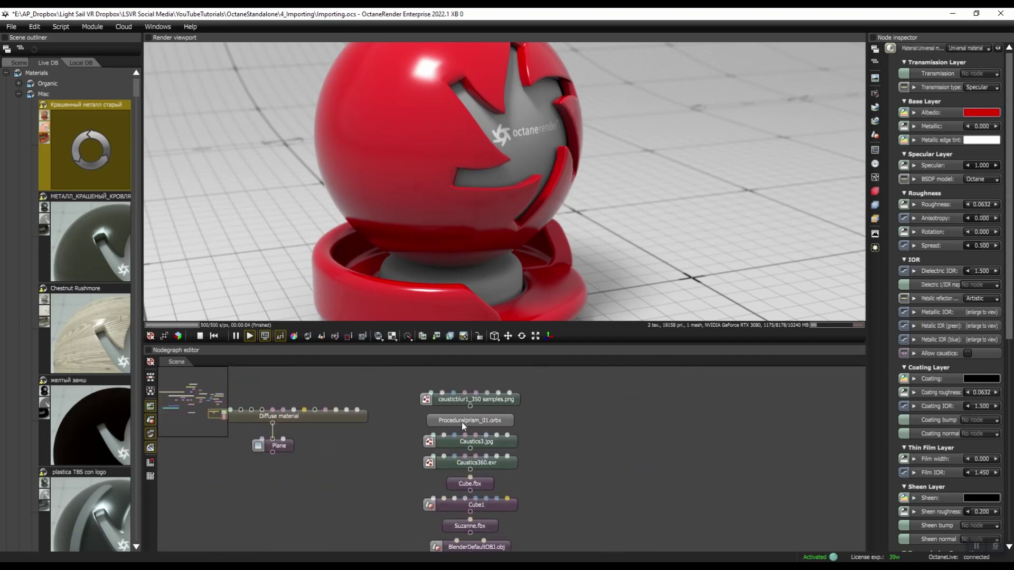
# Preview causticblur, move the Proceduralprism_01.orbx node right, and render the package's own render target.
pyautogui.click(486, 404)
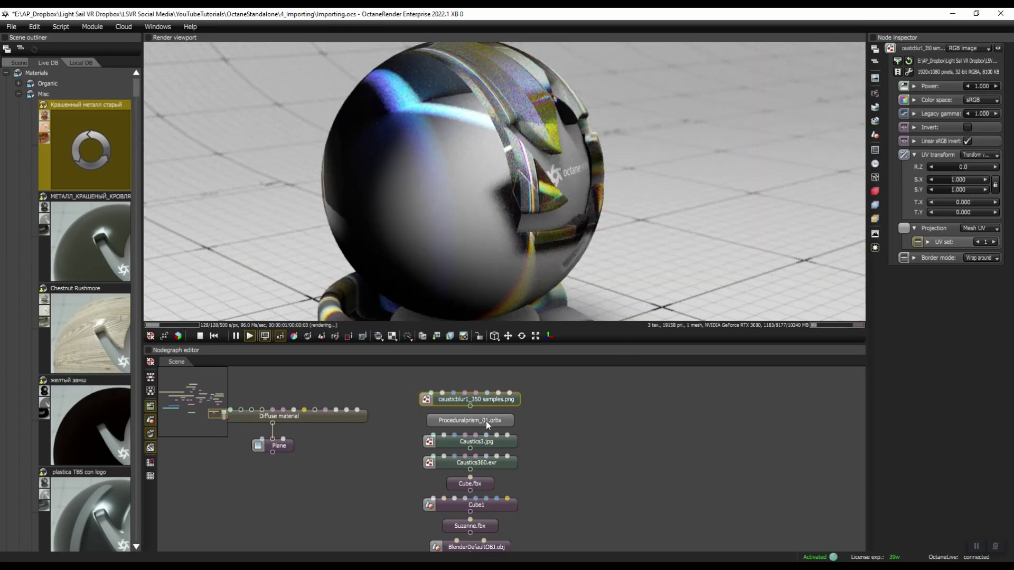
pyautogui.click(468, 422)
pyautogui.click(548, 430)
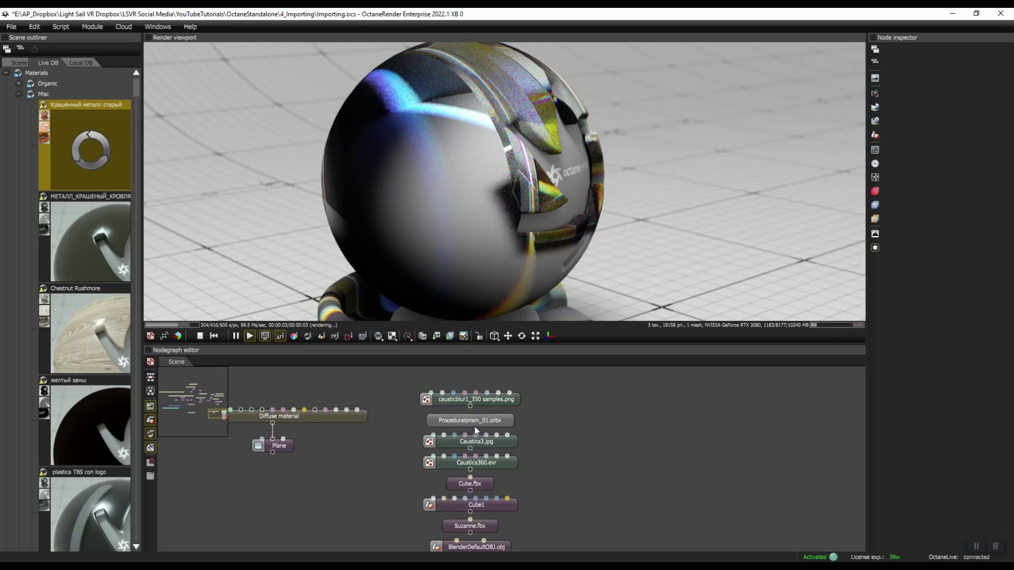
pyautogui.click(475, 426)
pyautogui.moveTo(465, 430); pyautogui.dragTo(612, 404)
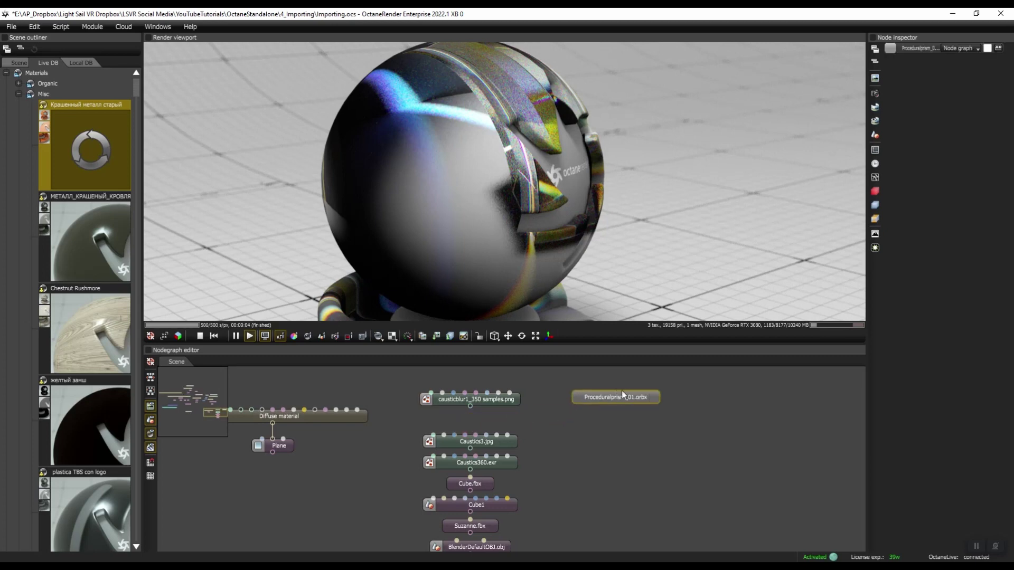
pyautogui.click(628, 441)
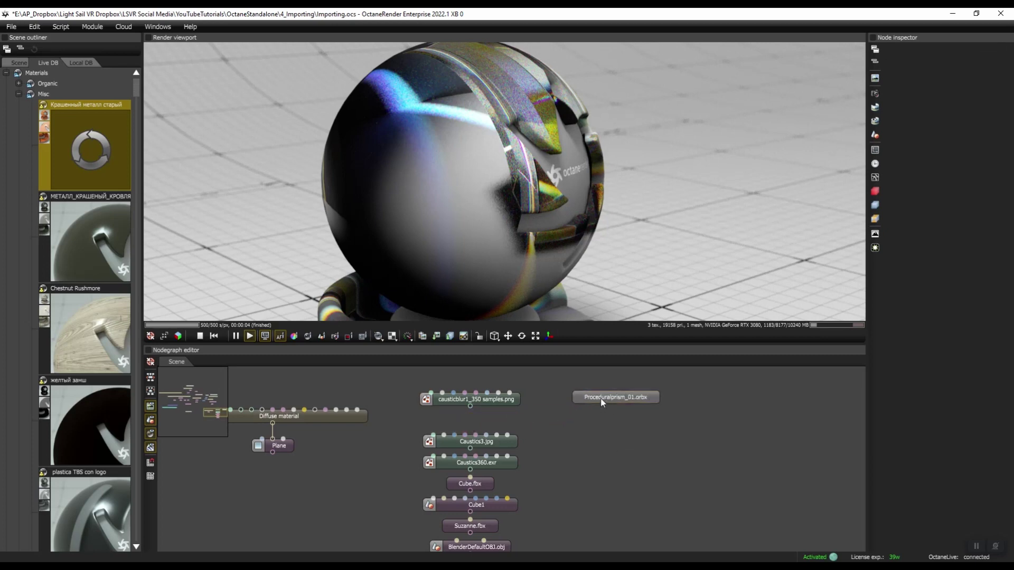
pyautogui.doubleClick(603, 398)
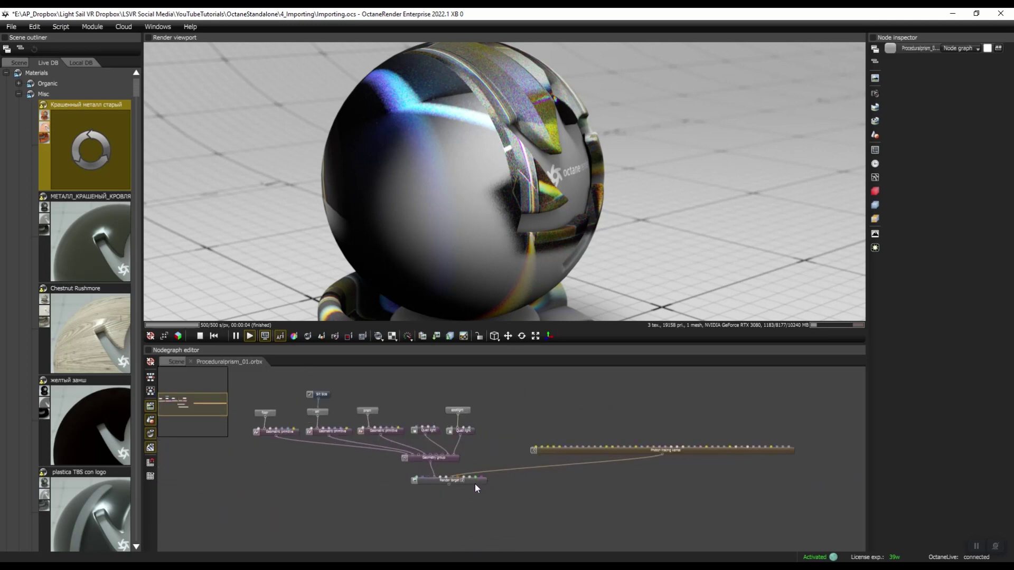
pyautogui.click(474, 483)
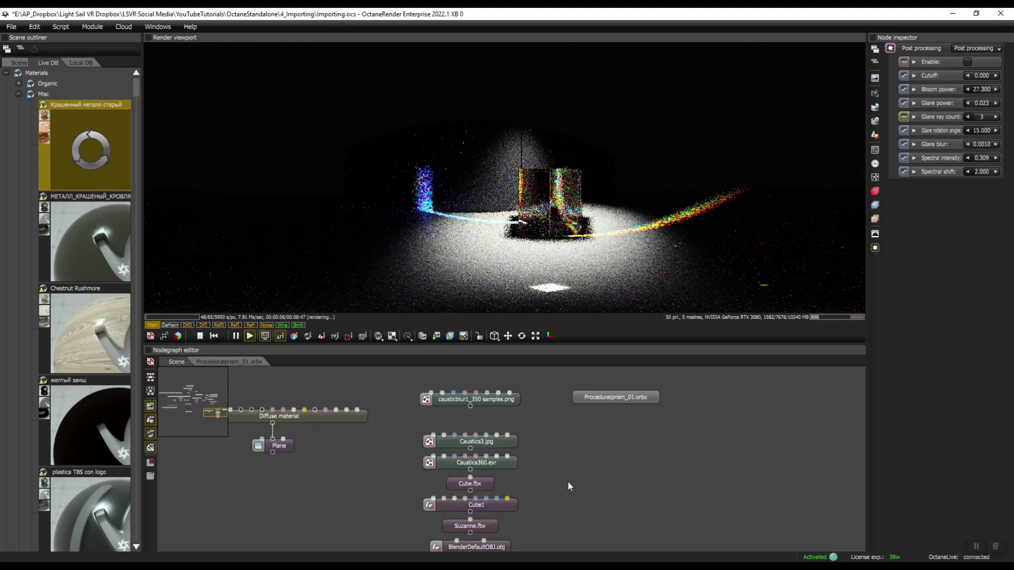
# Preview Cube.fbx, Cube1, Suzanne.fbx and BlenderDefaultOBJ.obj in turn.
pyautogui.moveTo(569, 486); pyautogui.dragTo(561, 434, button='middle')
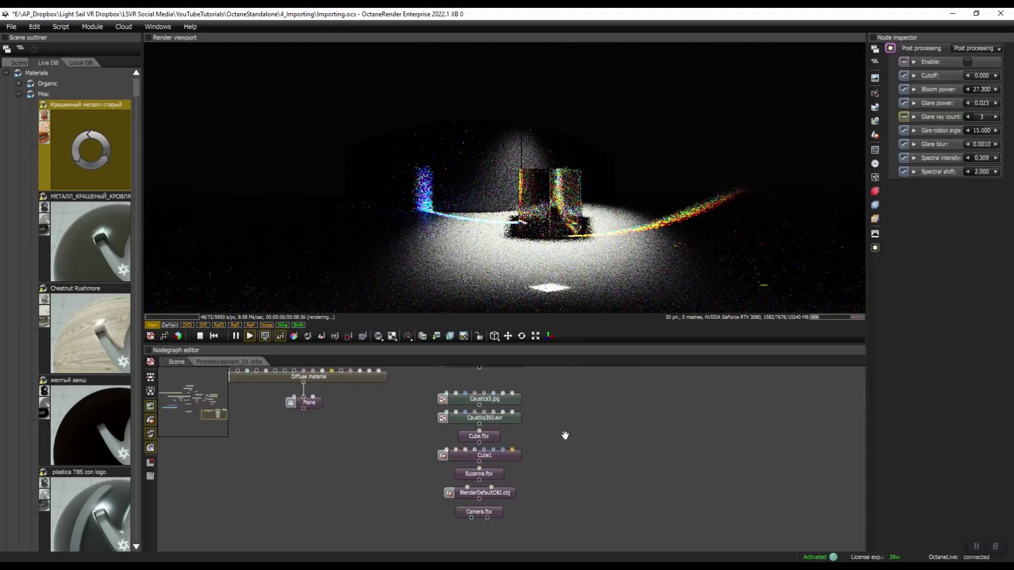
pyautogui.click(450, 470)
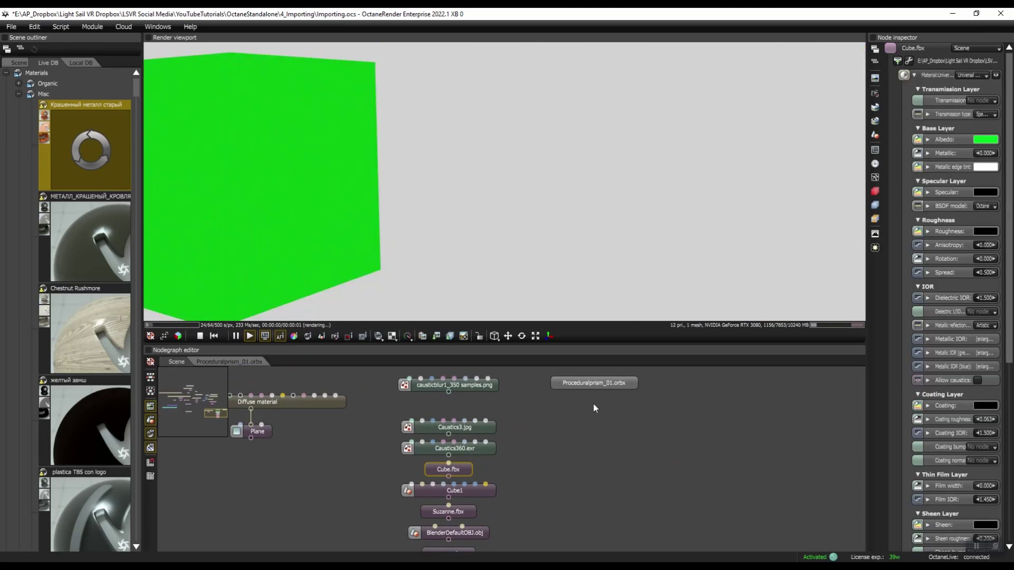
pyautogui.click(473, 490)
pyautogui.scroll(-1, 539, 468)
pyautogui.moveTo(540, 468); pyautogui.dragTo(577, 438, button='middle')
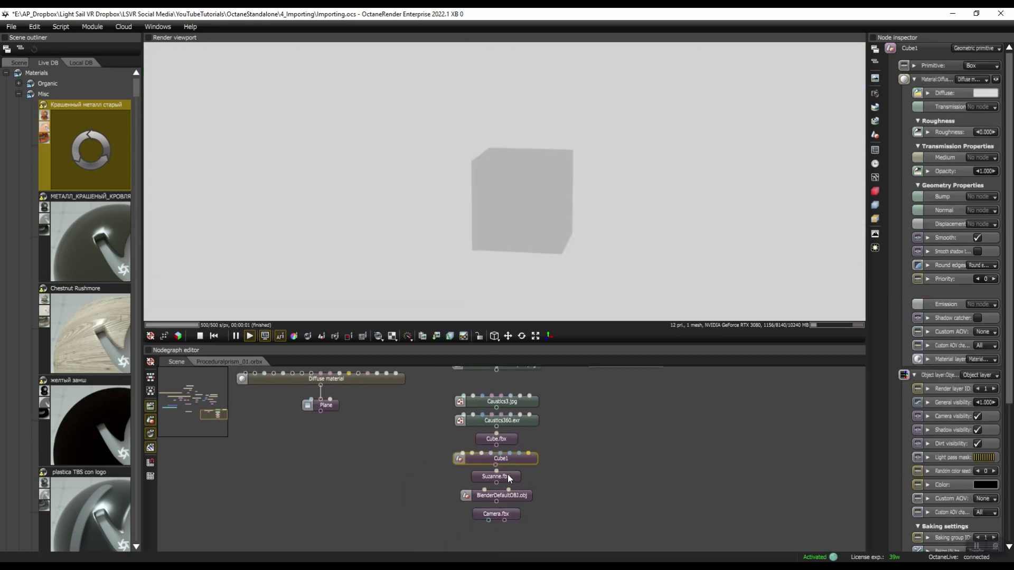
pyautogui.click(507, 476)
pyautogui.click(506, 498)
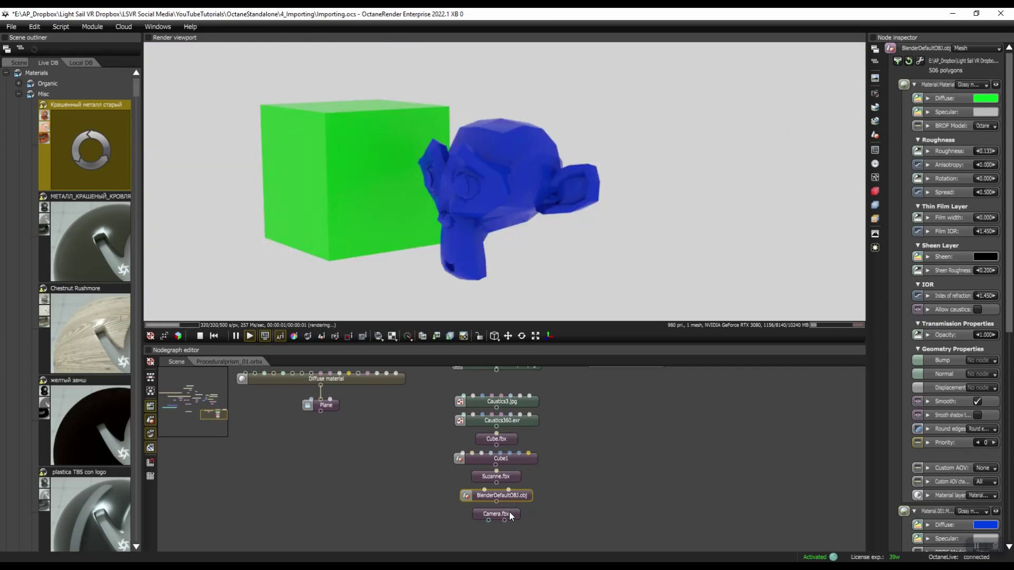
# Delete the Camera.fbx node, then preview the Caustics3.jpg image texture.
pyautogui.click(510, 515)
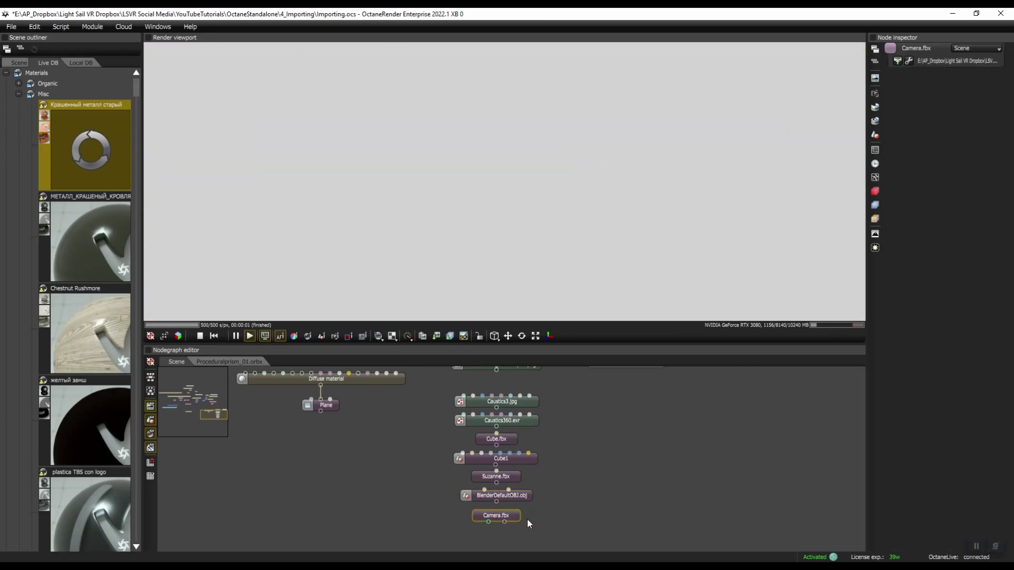
pyautogui.press('Delete')
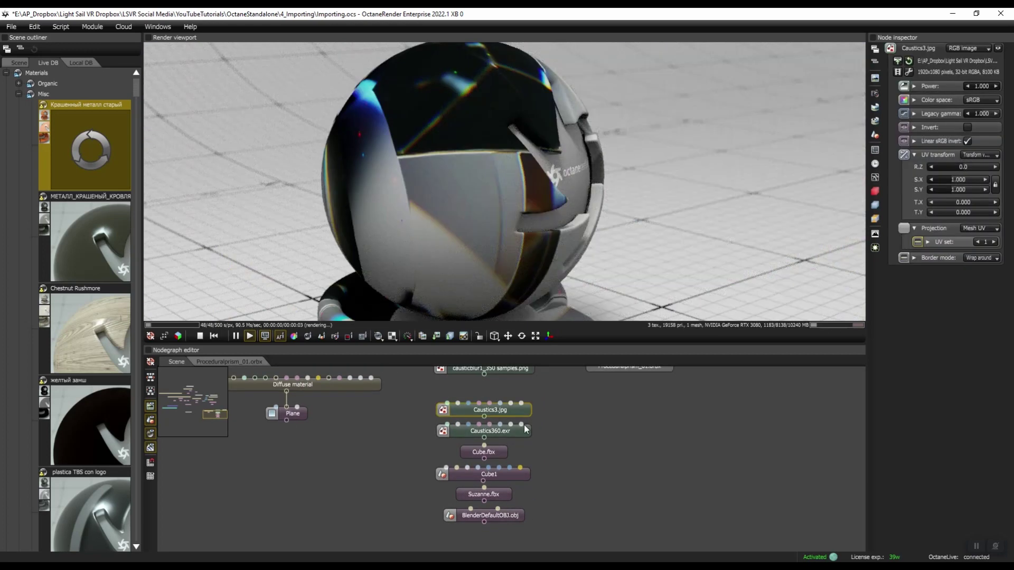
pyautogui.click(570, 419)
# In Preferences, review the OBJ, Alembic, USD, FBX and VDB import pages and tick 'Edit settings before loading new geometry'.
pyautogui.click(19, 27)
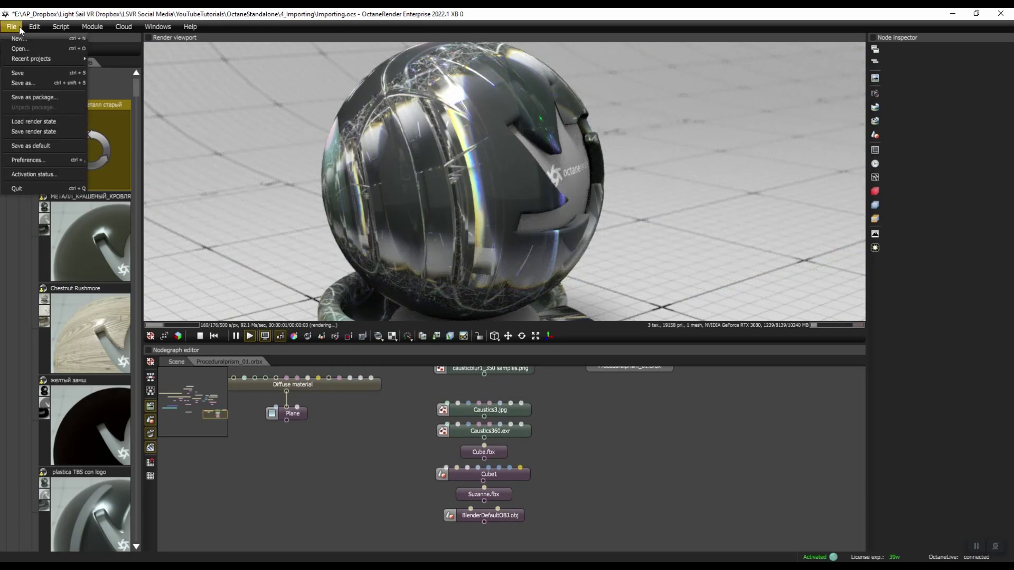
pyautogui.click(28, 160)
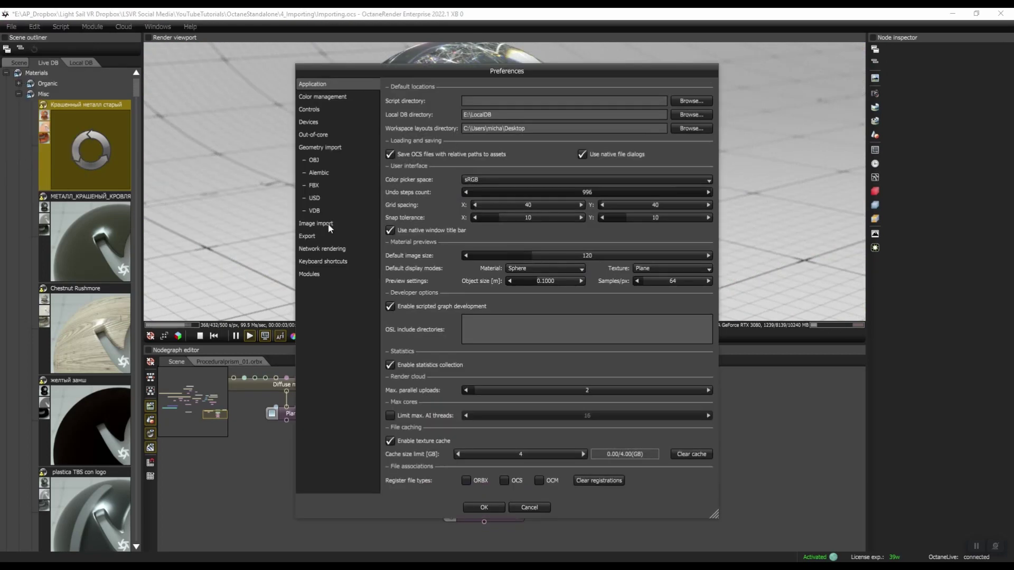
pyautogui.click(317, 162)
pyautogui.click(312, 177)
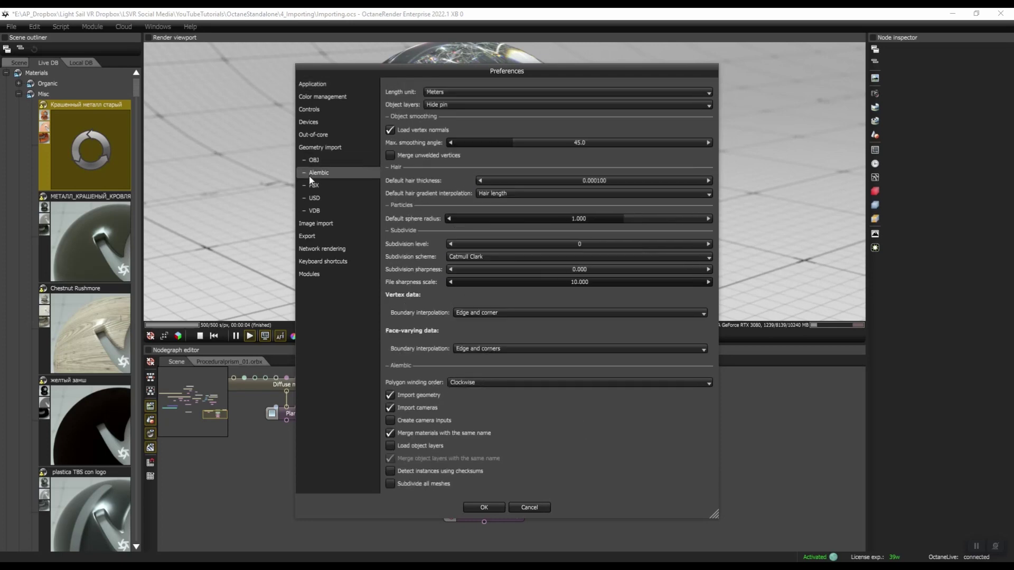
pyautogui.click(326, 194)
pyautogui.click(323, 186)
pyautogui.click(324, 212)
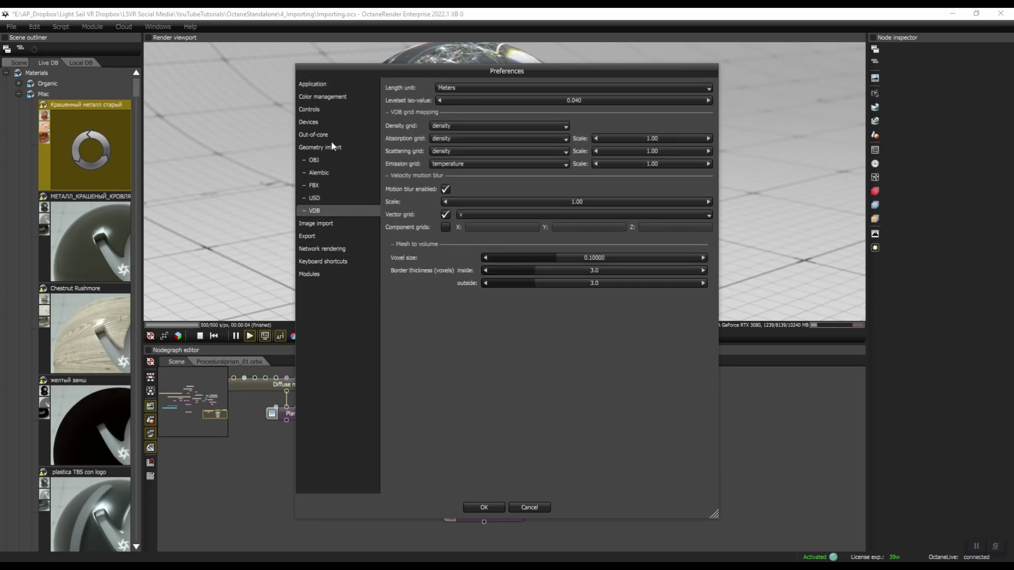
pyautogui.click(334, 148)
pyautogui.click(390, 89)
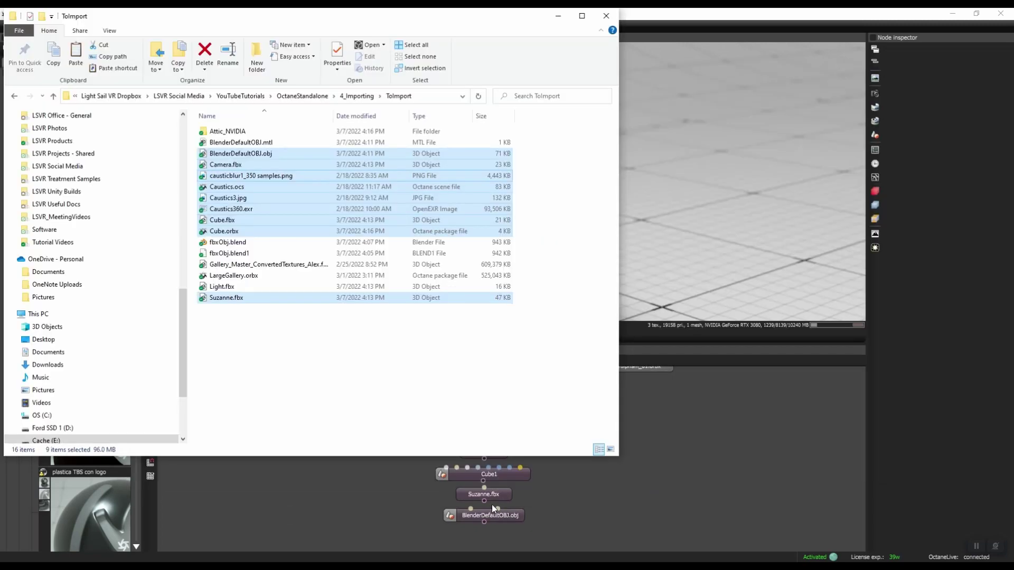
# Import only Suzanne.fbx into the node graph, accepting its import settings dialog.
pyautogui.click(236, 176)
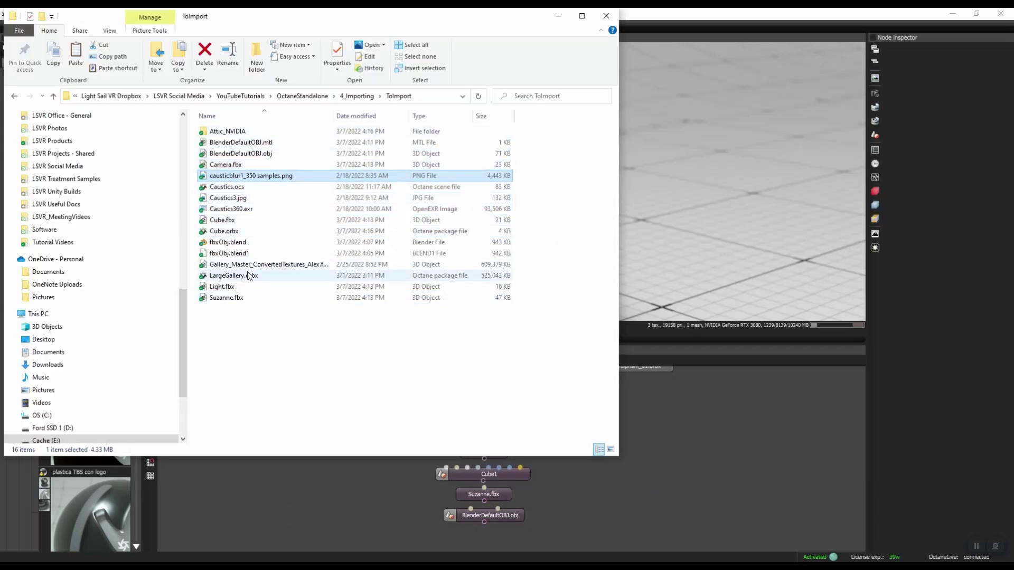
pyautogui.moveTo(225, 297); pyautogui.dragTo(702, 482)
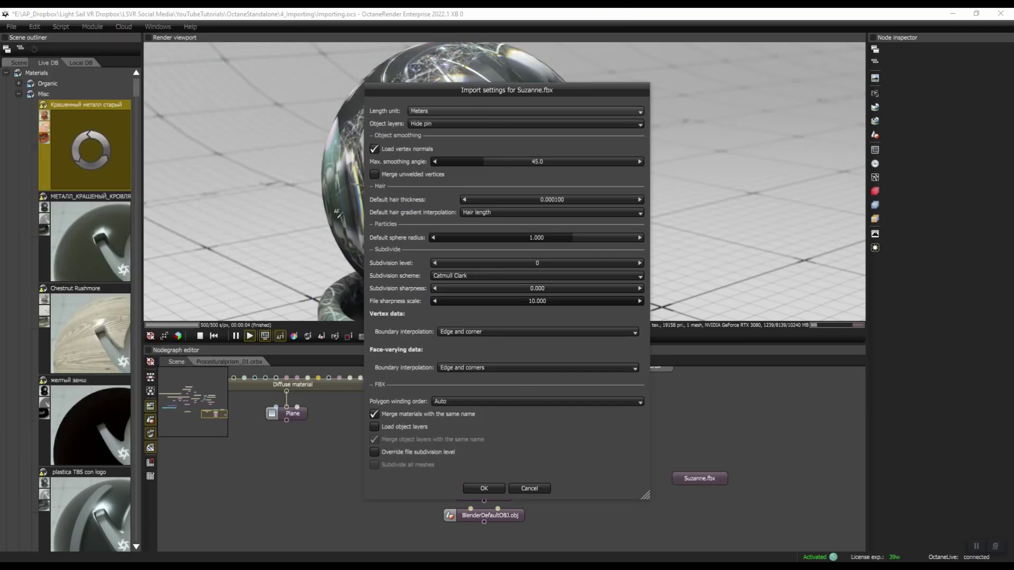
pyautogui.press('Return')
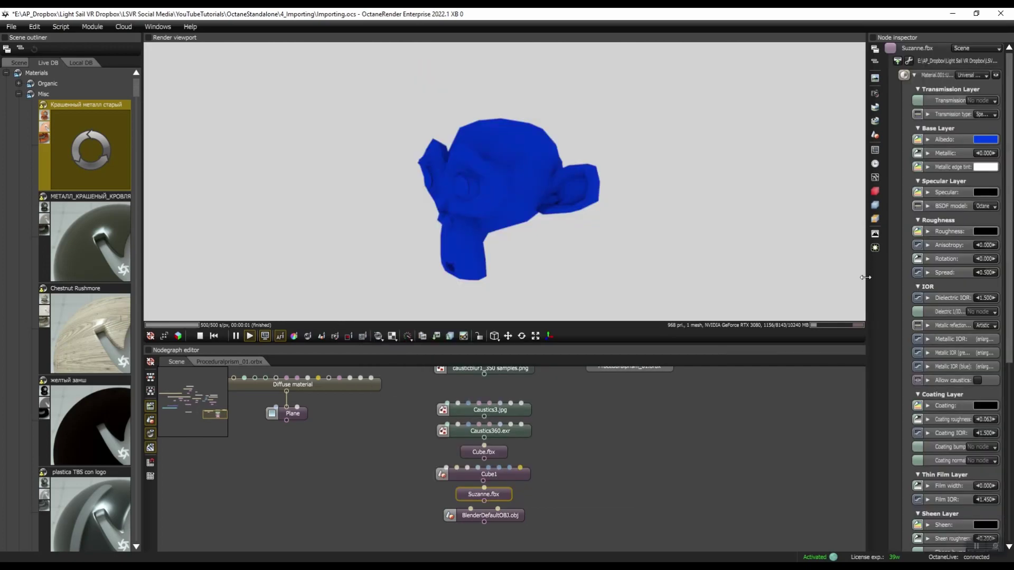
pyautogui.moveTo(865, 277); pyautogui.dragTo(720, 277)
# Inspect the Cube.fbx and BlenderDefaultOBJ.obj materials and confirm the mesh import settings with OK.
pyautogui.click(484, 452)
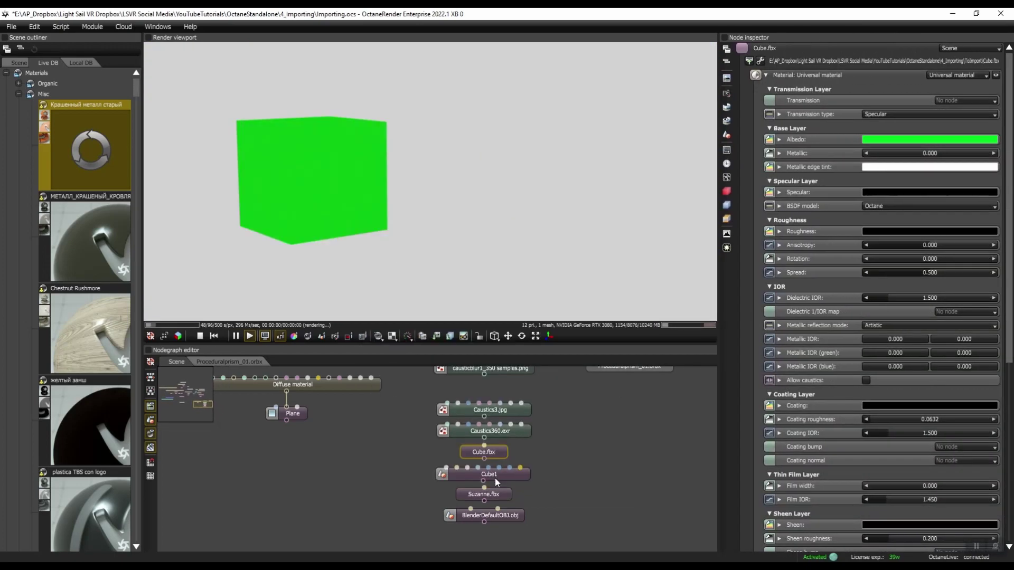
pyautogui.click(490, 515)
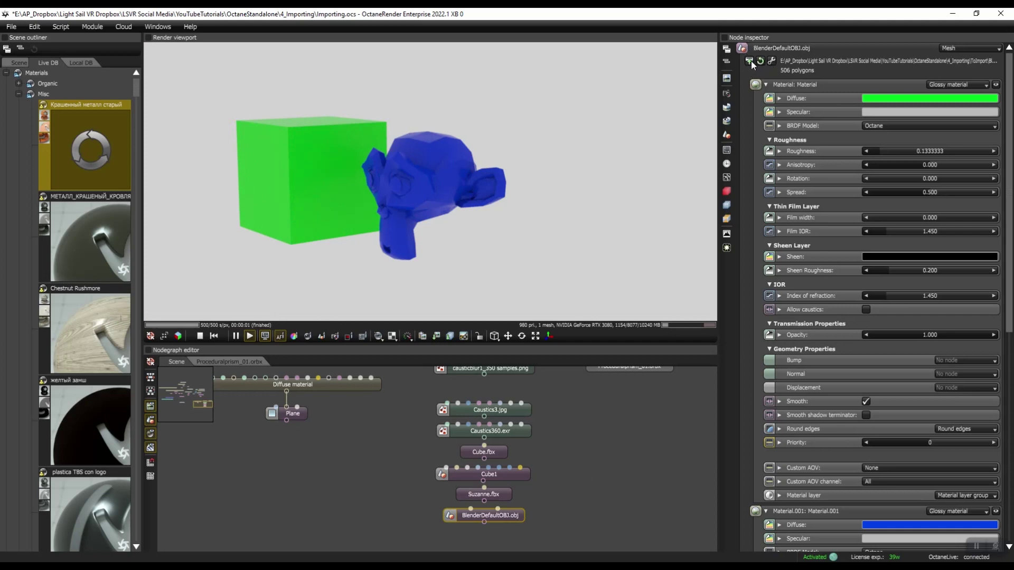
pyautogui.click(750, 62)
pyautogui.press('Escape')
pyautogui.click(771, 61)
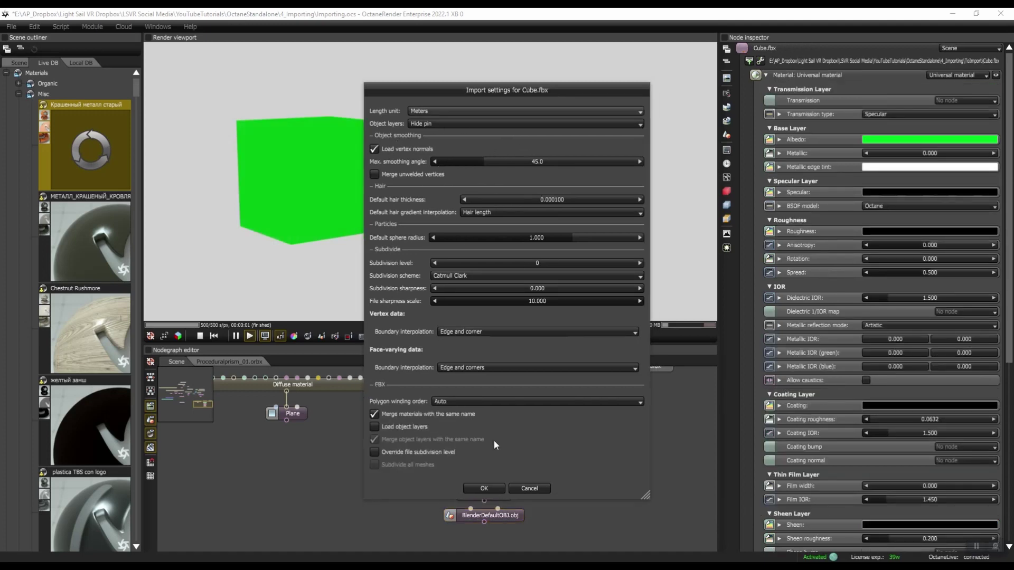
pyautogui.click(484, 488)
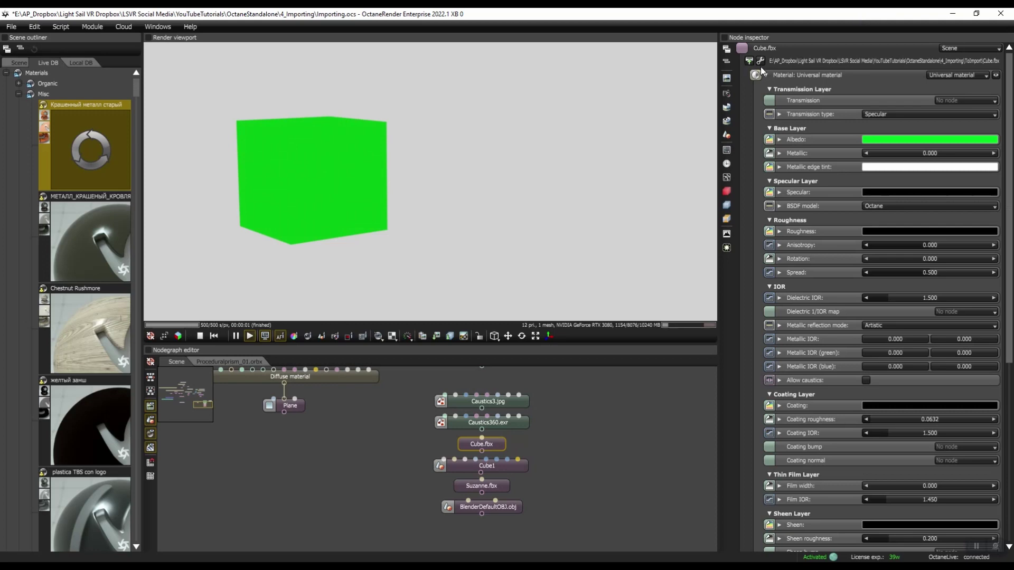
pyautogui.click(490, 510)
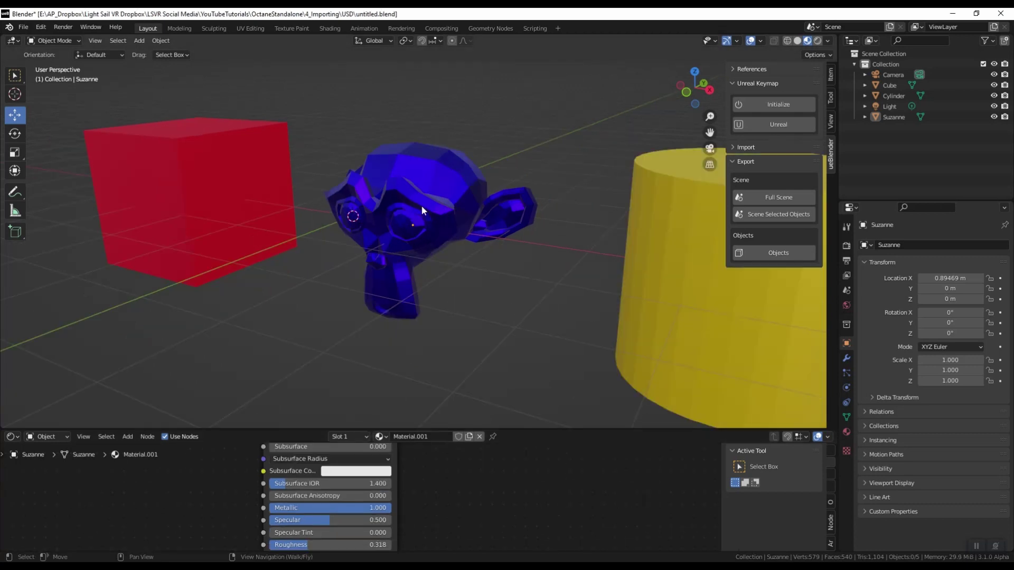
# Export Suzanne from Blender as MetalSuzanne.fbx, then as a USD file into the USD folder.
pyautogui.click(422, 210)
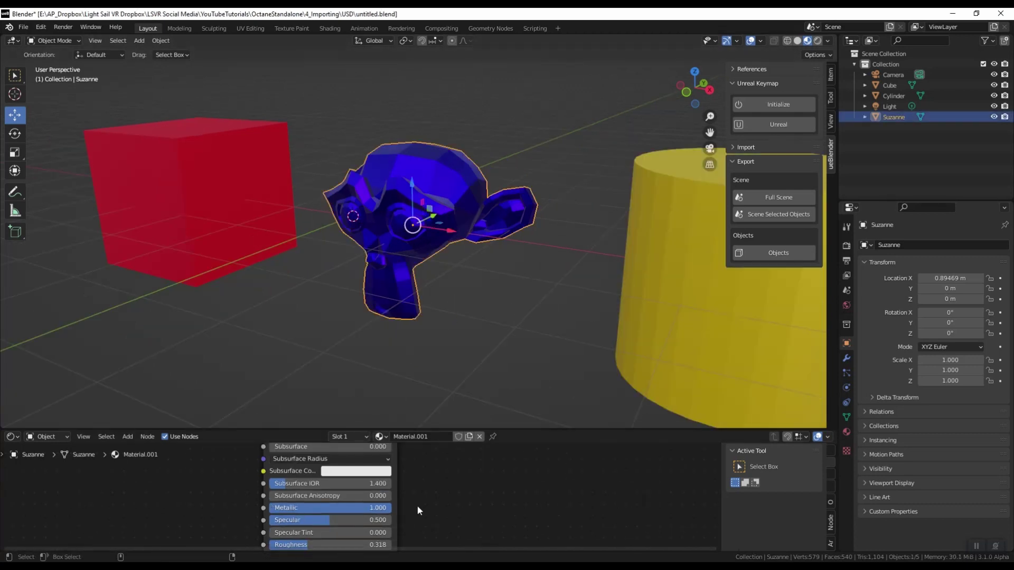
pyautogui.click(107, 257)
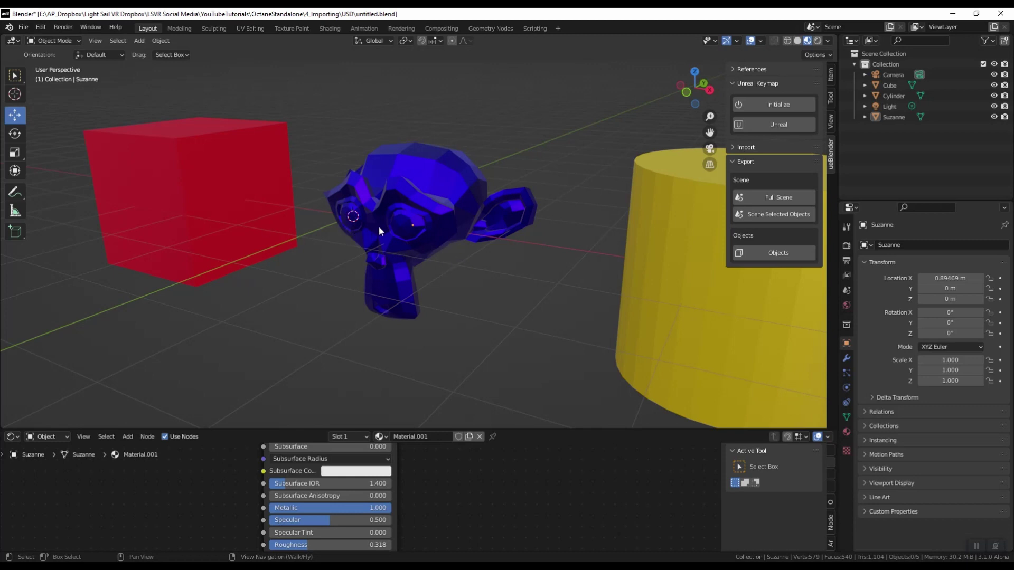
pyautogui.click(27, 27)
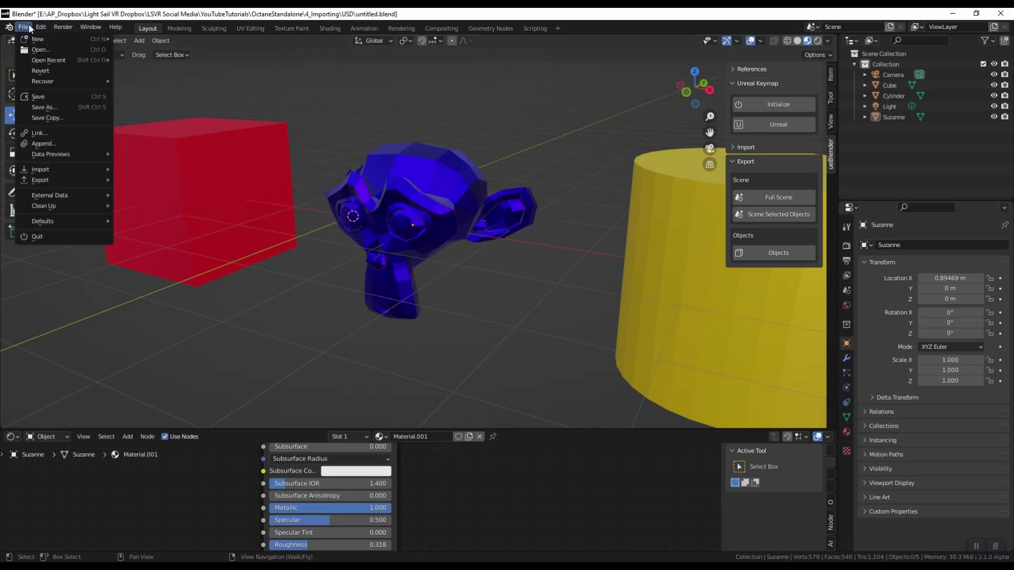
pyautogui.moveTo(40, 180)
pyautogui.click(138, 241)
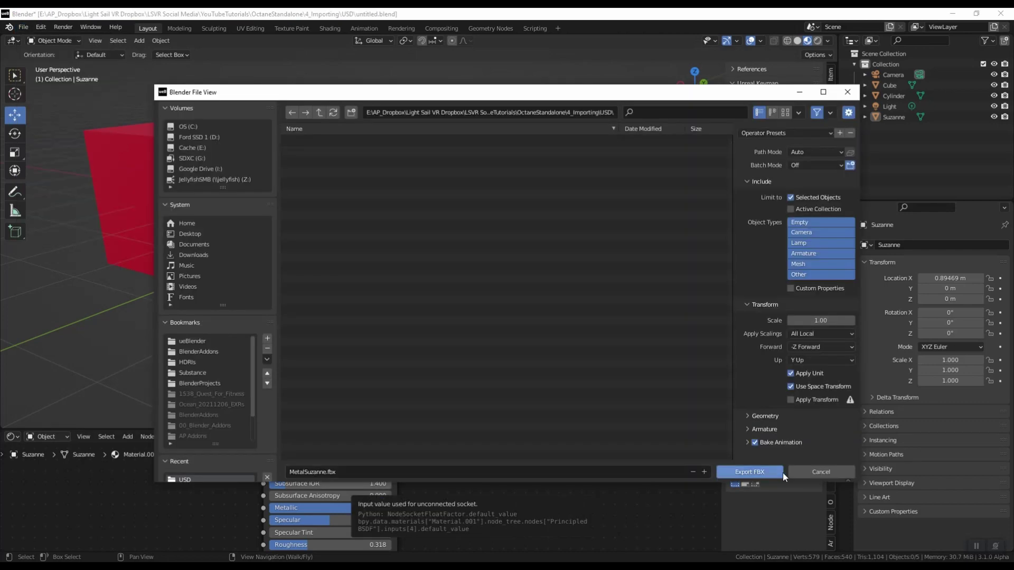
pyautogui.click(755, 475)
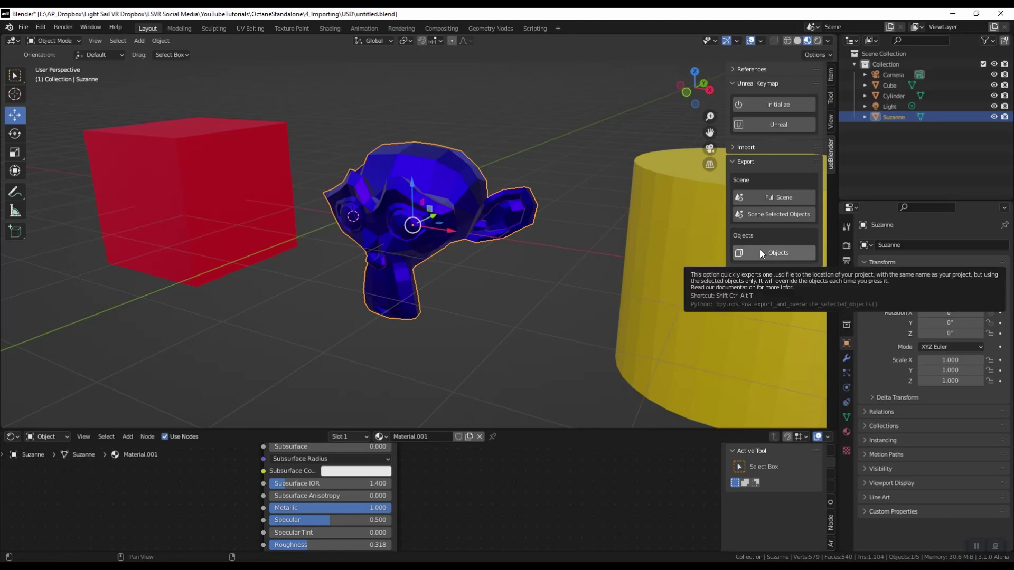
pyautogui.click(760, 249)
# Drag Suzanne.usd and MetalSuzanne.fbx from Explorer into the Octane node graph.
pyautogui.hotkey('alt', 'Tab')
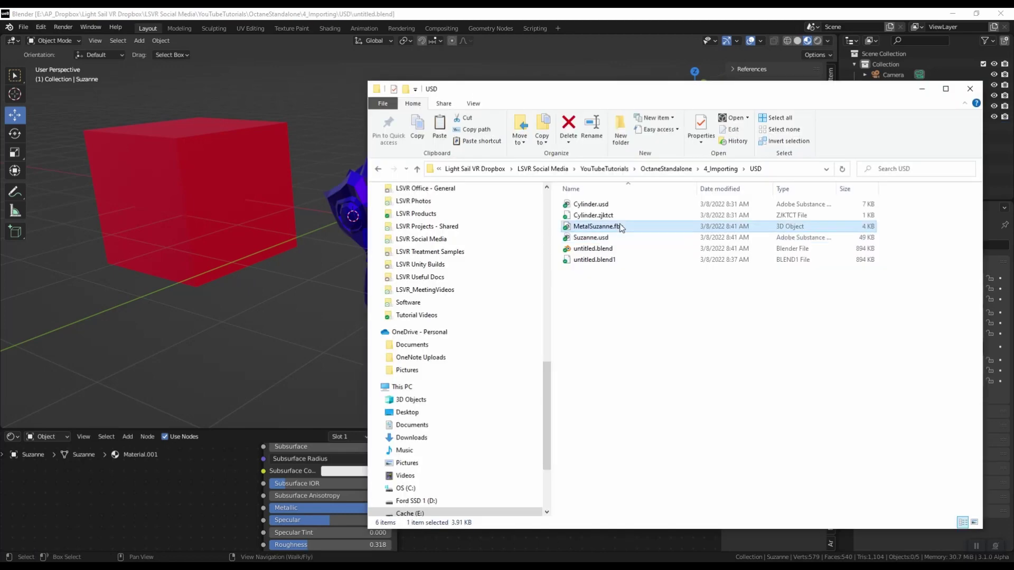
pyautogui.click(594, 240)
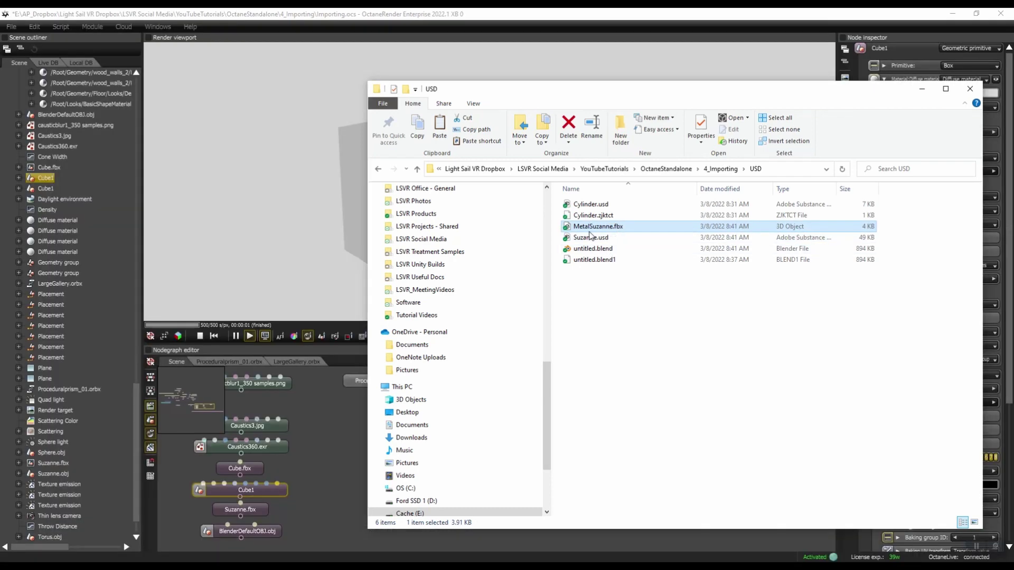
pyautogui.keyDown('ctrl'); pyautogui.click(590, 239); pyautogui.keyUp('ctrl')
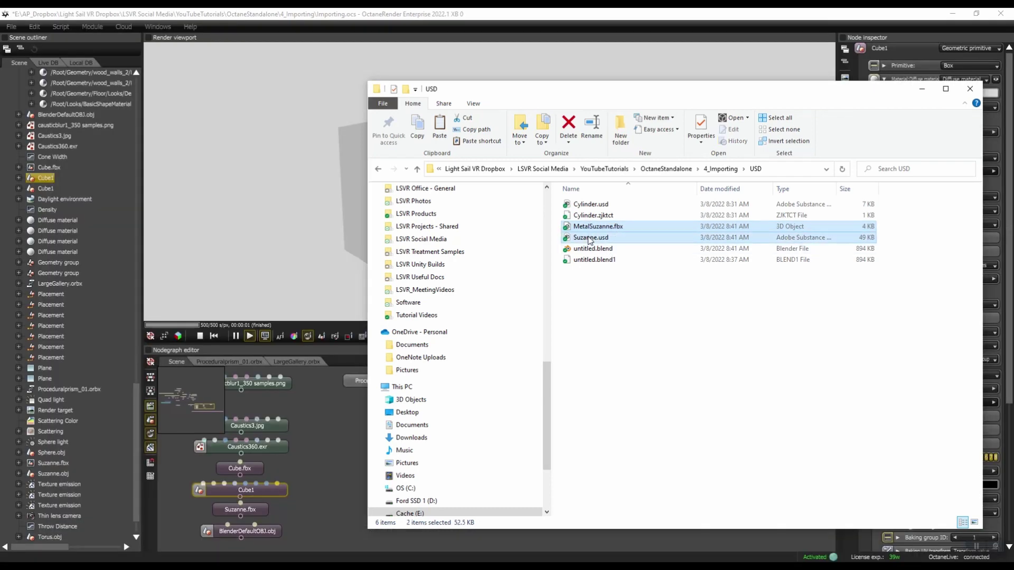
pyautogui.moveTo(590, 241); pyautogui.dragTo(634, 420)
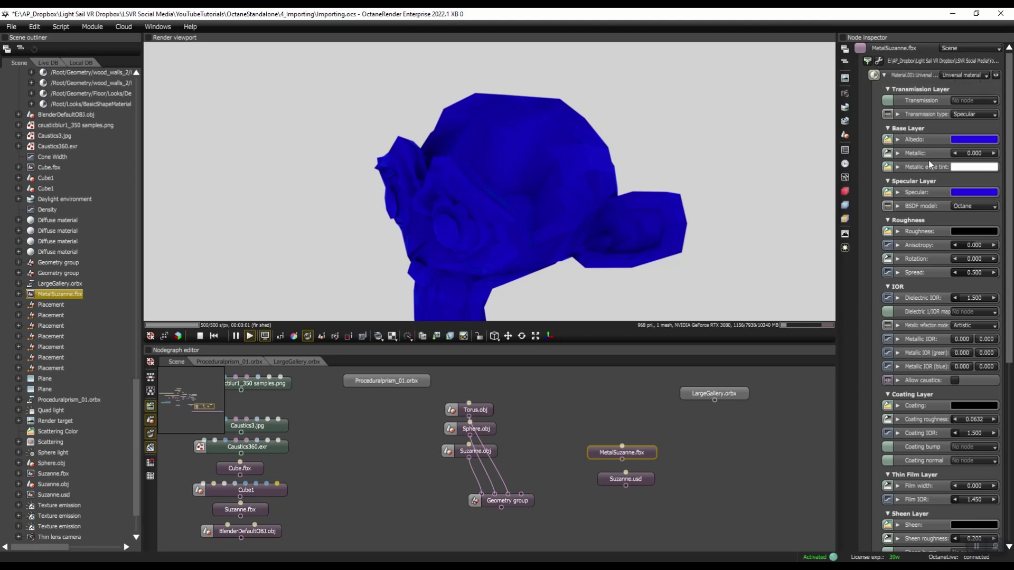
# Set the FBX monkey material's Metallic value to 1, then select the Suzanne.usd node.
pyautogui.doubleClick(974, 153)
pyautogui.write('1')
pyautogui.press('Return')
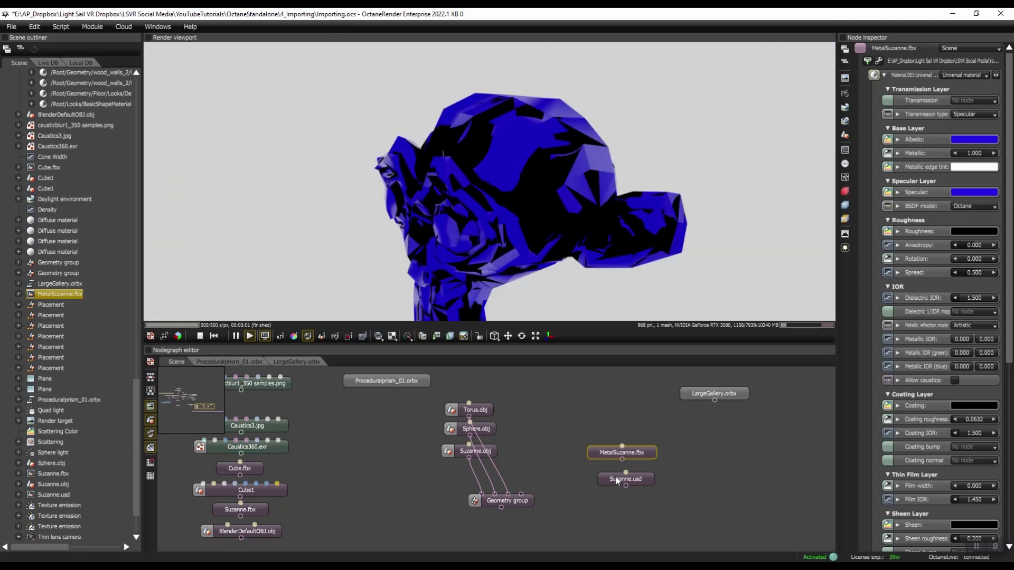
pyautogui.click(629, 479)
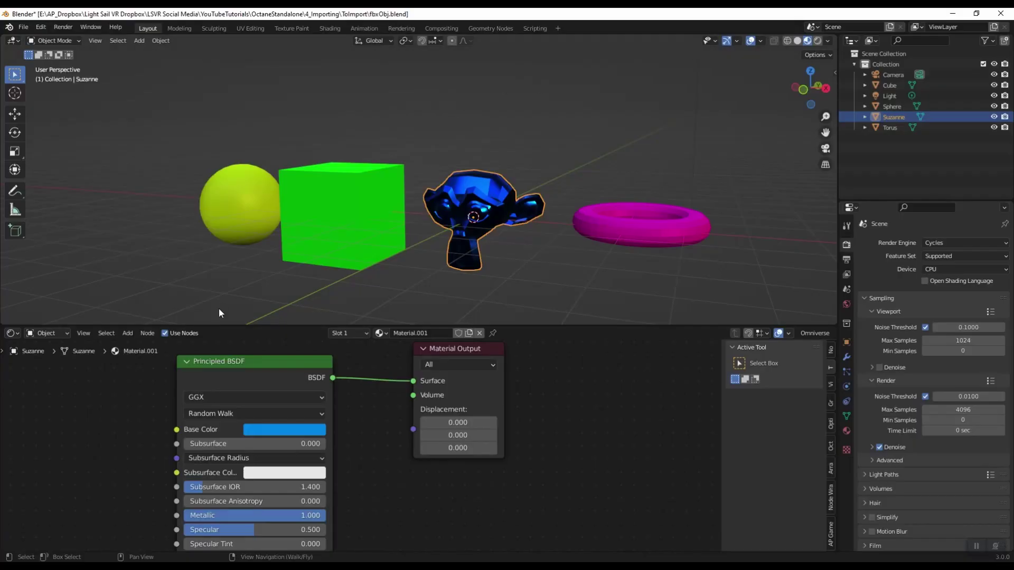
# Orbit the Blender viewport to show the camera and box-select the scene objects.
pyautogui.scroll(-3, 354, 268)
pyautogui.moveTo(354, 268); pyautogui.dragTo(279, 192, button='middle')
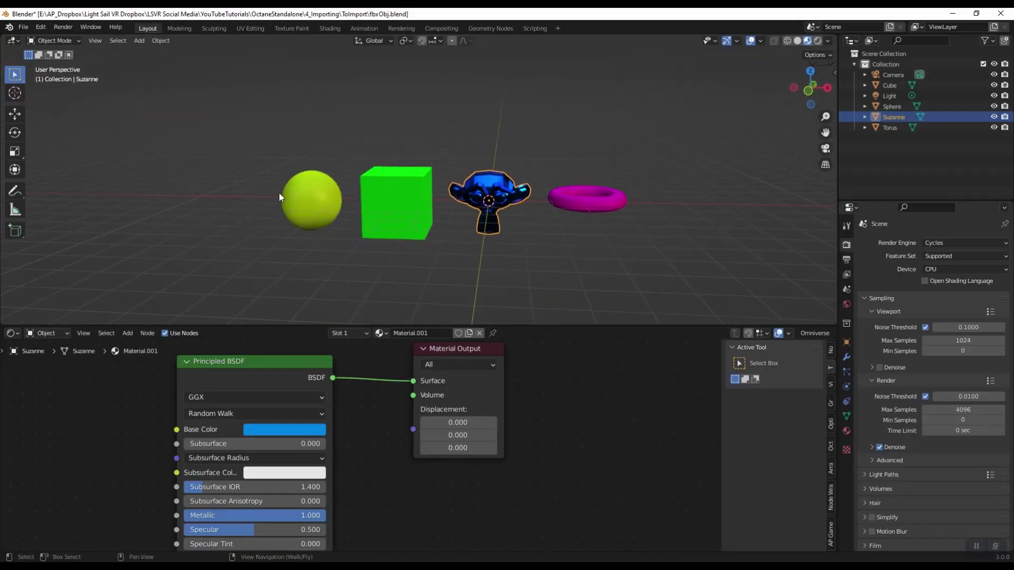
pyautogui.moveTo(283, 138); pyautogui.dragTo(702, 233)
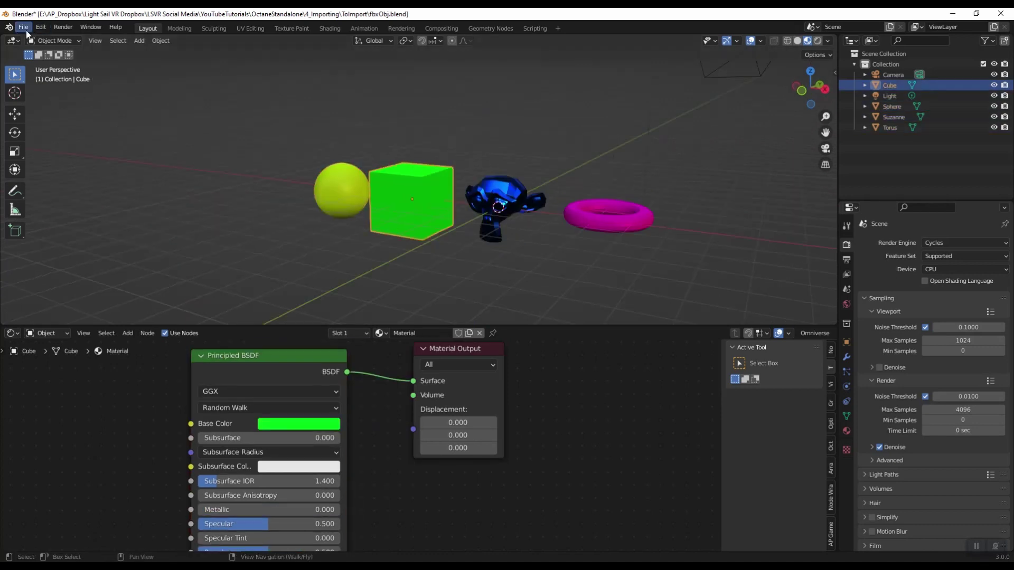
# Open the Better FBX export window, then move it lower and enlarge it upward.
pyautogui.click(23, 27)
pyautogui.moveTo(74, 181)
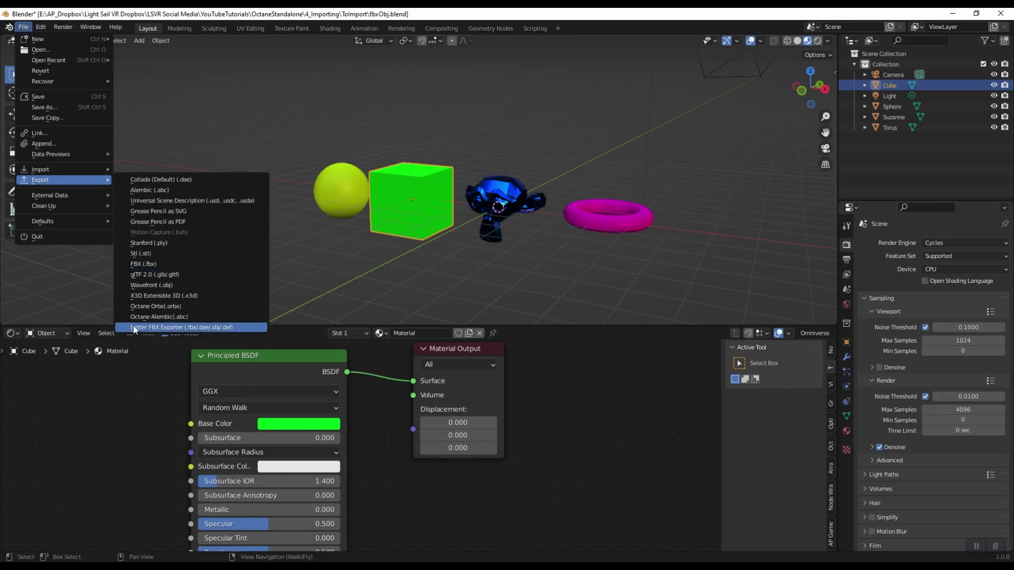
pyautogui.click(164, 327)
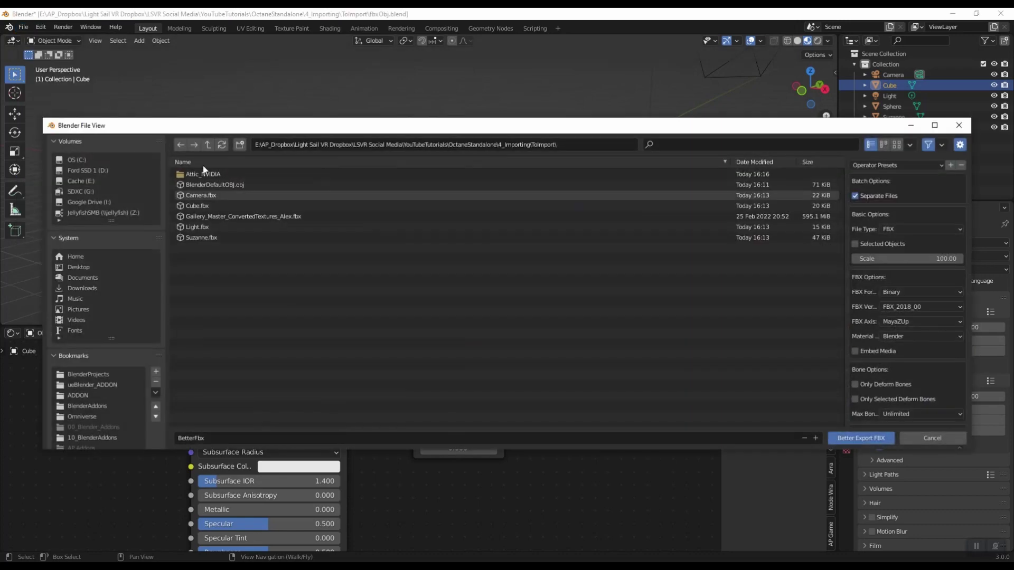
pyautogui.moveTo(586, 125); pyautogui.dragTo(611, 142)
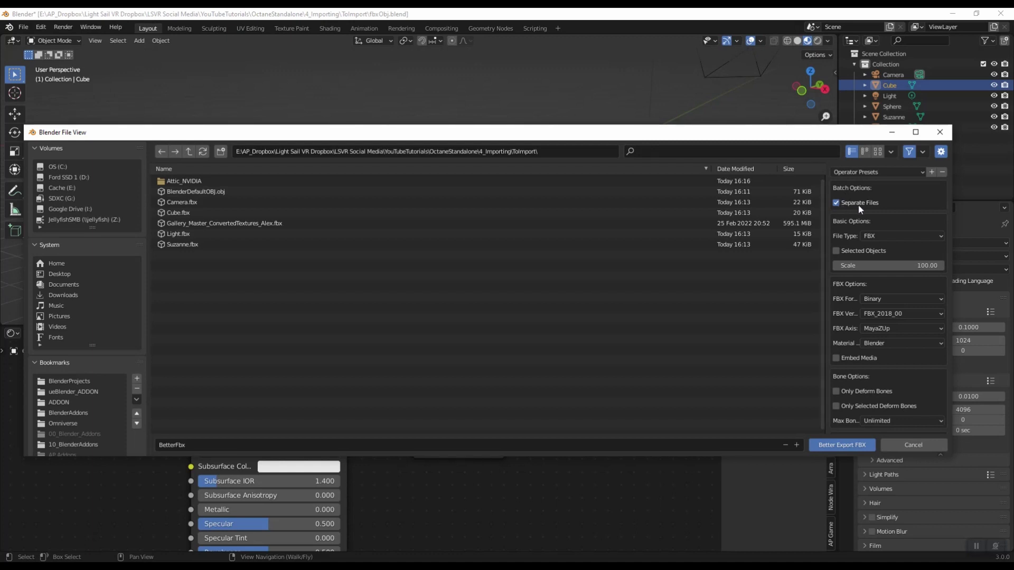
pyautogui.moveTo(840, 125); pyautogui.dragTo(840, 96)
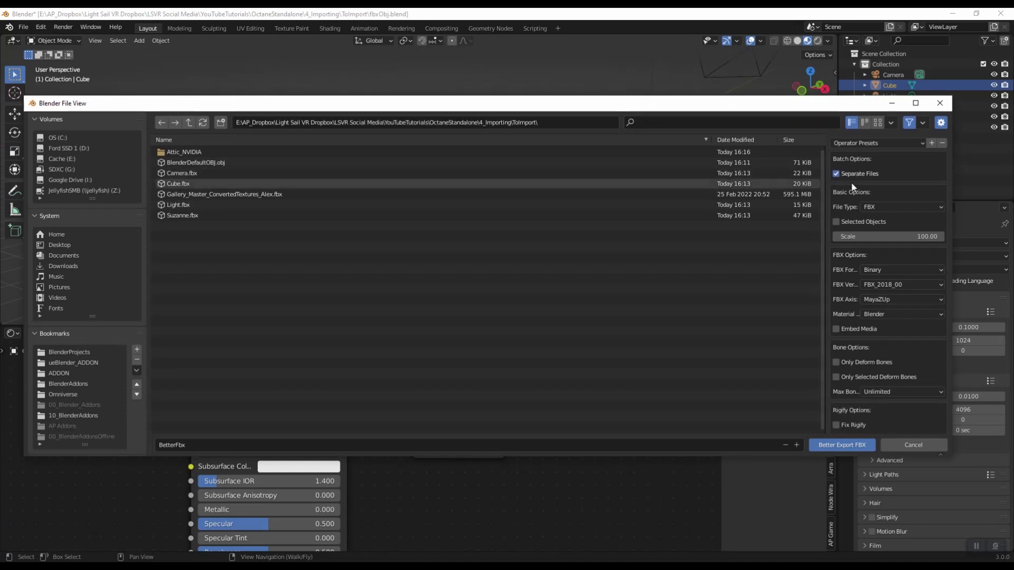
# Box-select the cube, sphere, Suzanne, torus and light, and open the Better FBX exporter.
pyautogui.click(913, 445)
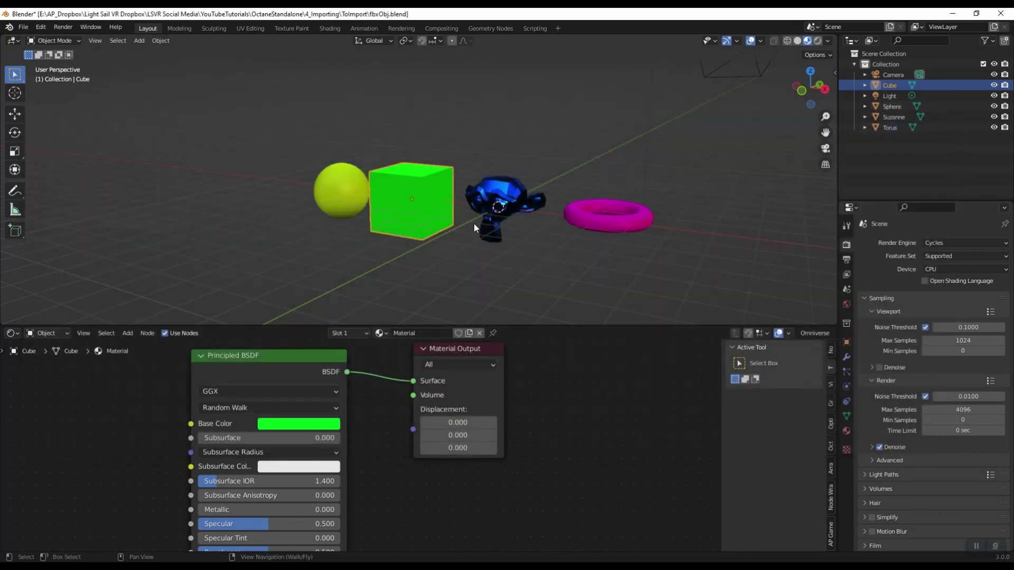
pyautogui.moveTo(305, 169); pyautogui.dragTo(695, 274)
pyautogui.click(24, 27)
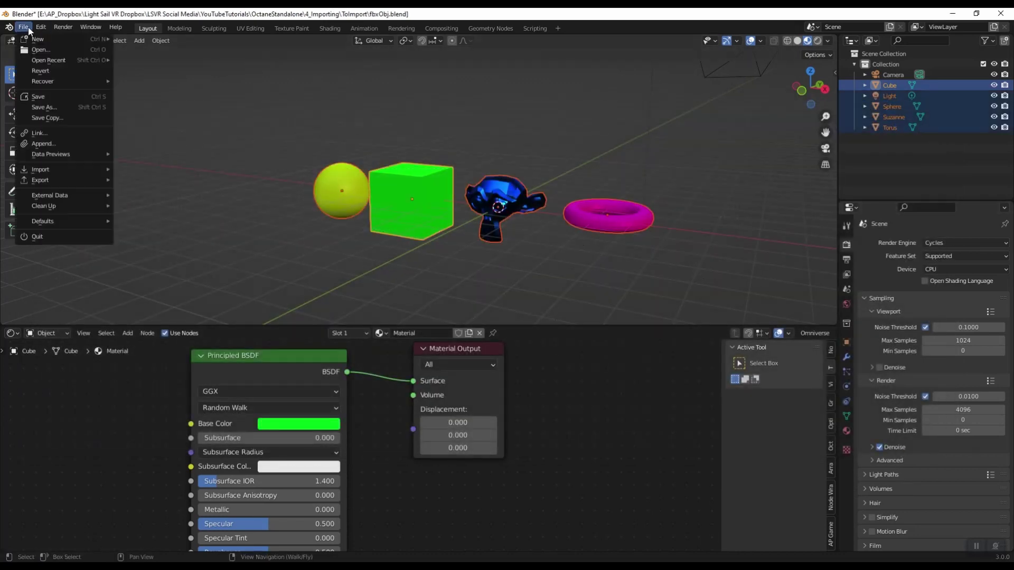
pyautogui.moveTo(58, 180)
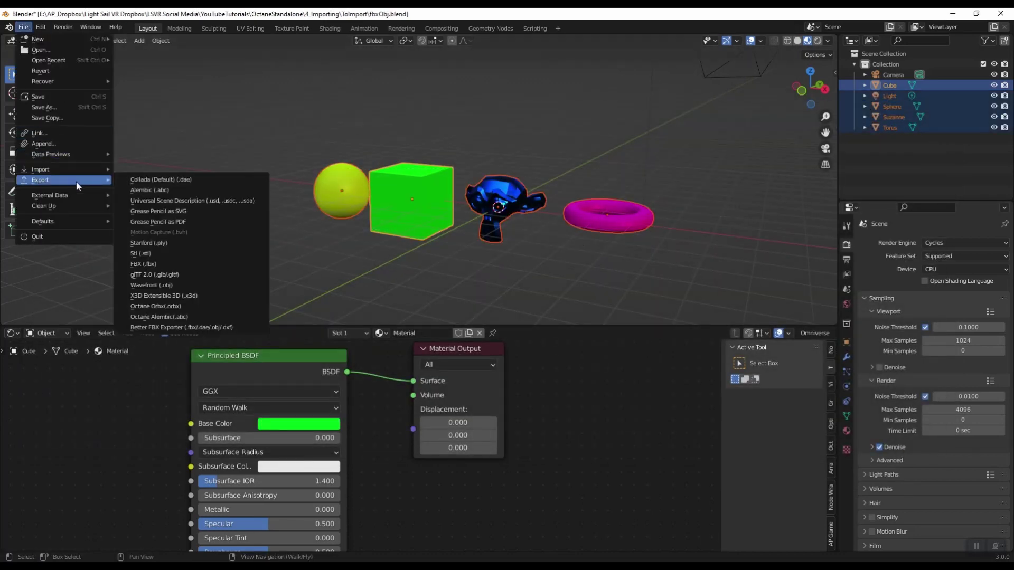
pyautogui.click(193, 328)
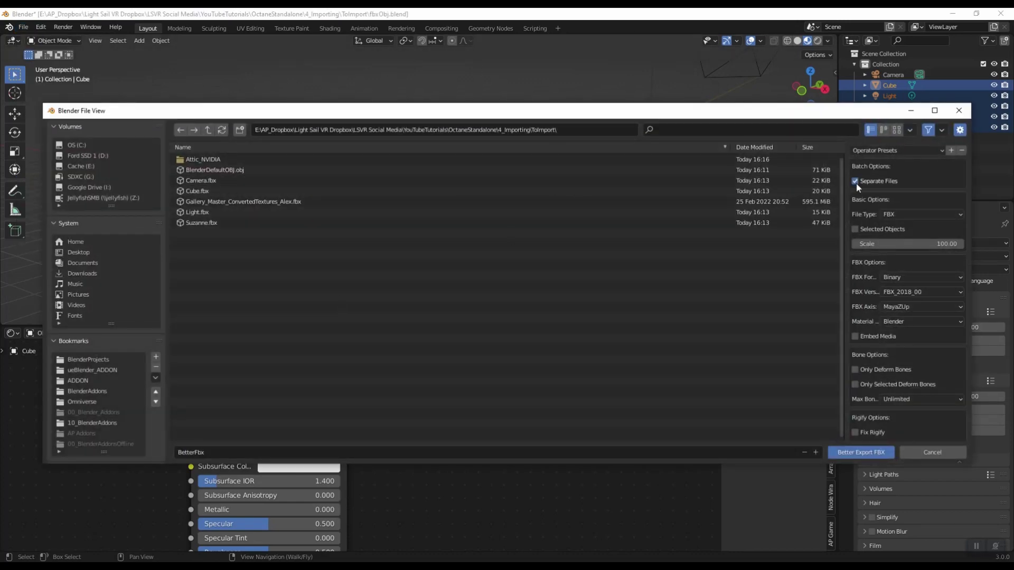
# Set the export file type to OBJ and export into a newly created folder.
pyautogui.click(915, 213)
pyautogui.click(904, 250)
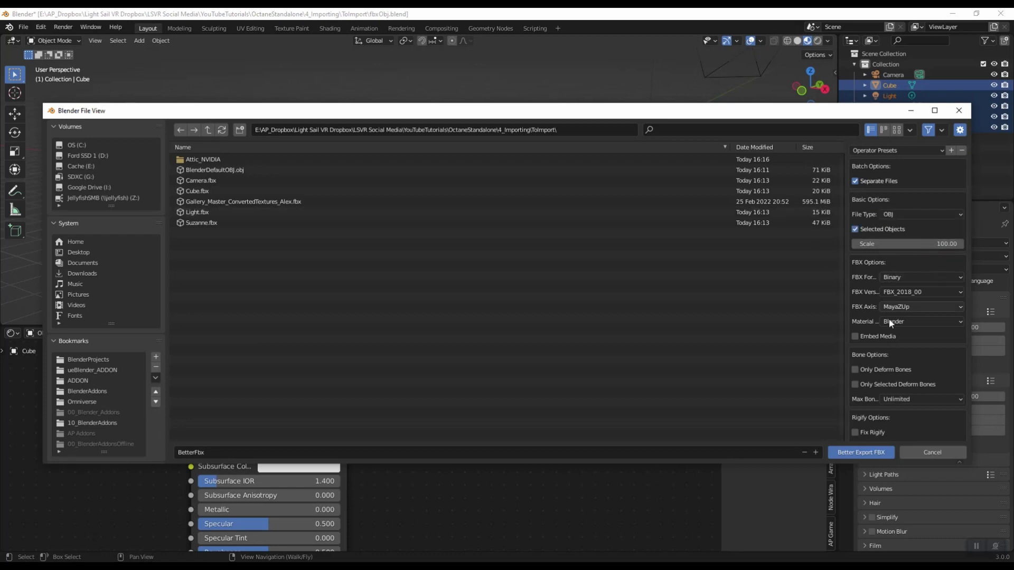
pyautogui.scroll(-12, 898, 370)
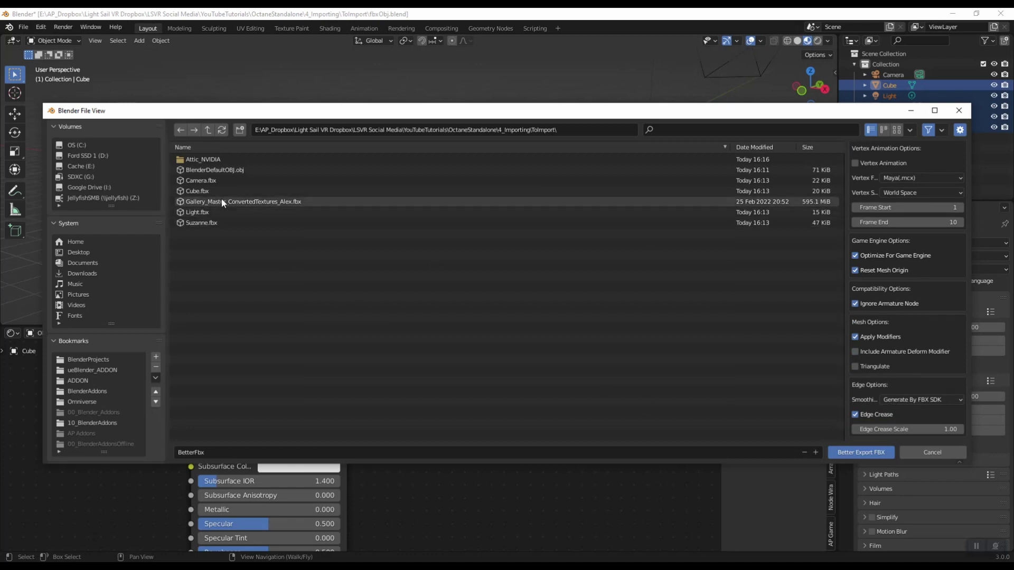
pyautogui.click(239, 129)
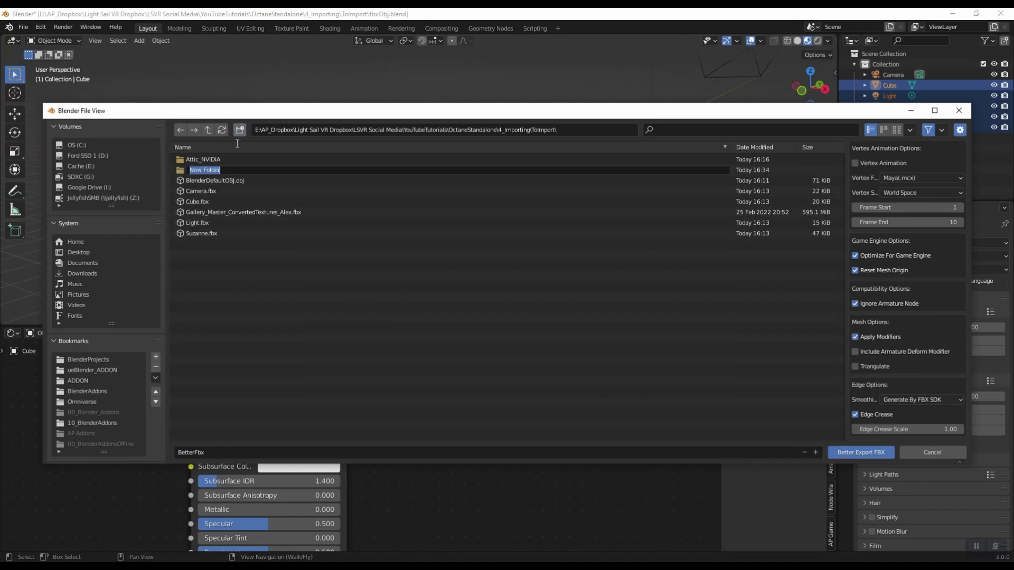
pyautogui.write('FBX')
pyautogui.press('Return')
pyautogui.click(845, 455)
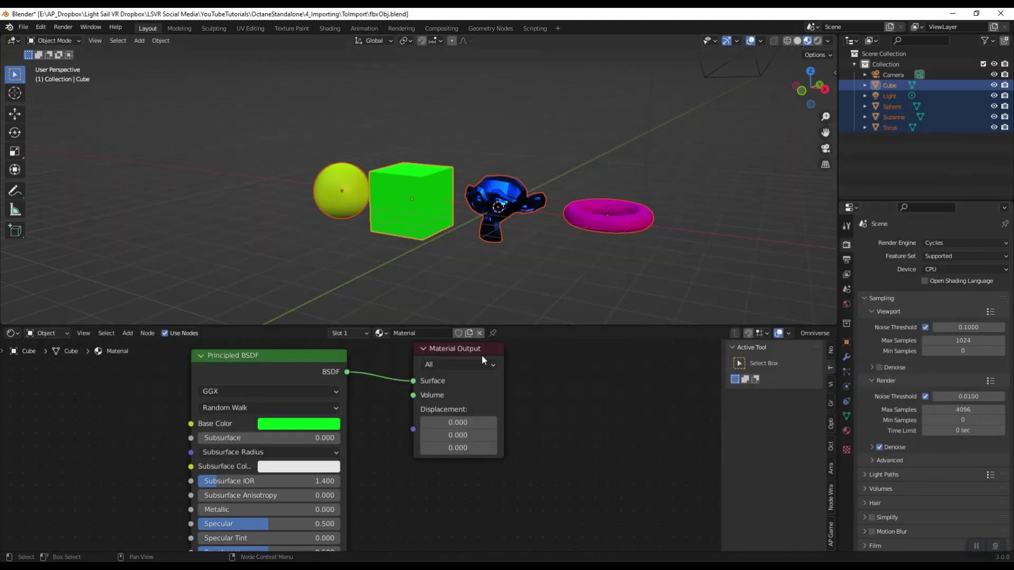
pyautogui.hotkey('alt', 'Tab')
# Drop the four exported OBJ files from Explorer into Octane's node graph.
pyautogui.click(222, 153)
pyautogui.keyDown('ctrl'); pyautogui.click(225, 176); pyautogui.keyUp('ctrl')
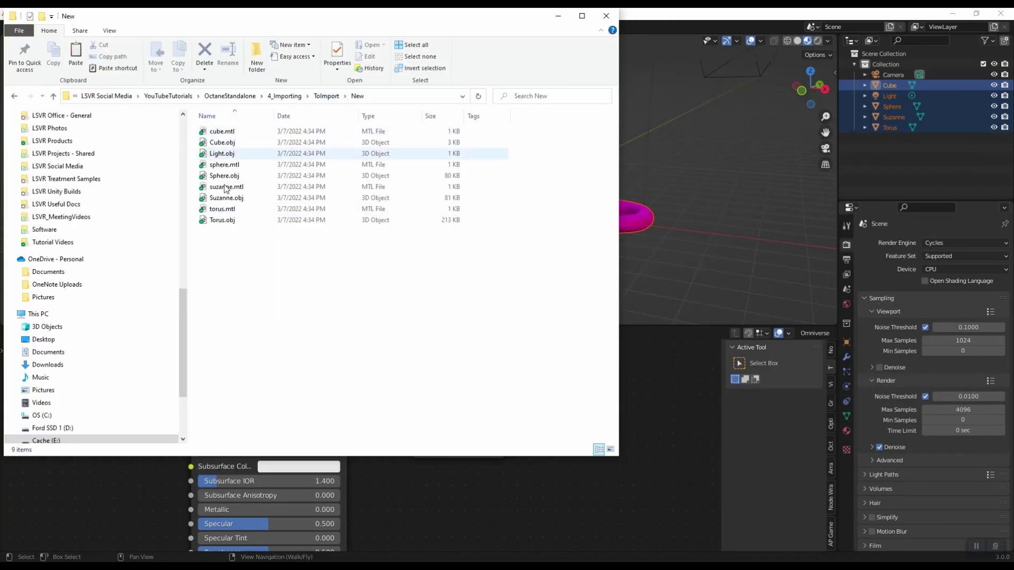
pyautogui.keyDown('ctrl'); pyautogui.click(226, 197); pyautogui.keyUp('ctrl')
pyautogui.keyDown('ctrl'); pyautogui.click(222, 219); pyautogui.keyUp('ctrl')
pyautogui.hotkey('alt', 'Tab')
pyautogui.moveTo(222, 220); pyautogui.dragTo(521, 429)
pyautogui.moveTo(514, 213); pyautogui.dragTo(370, 123)
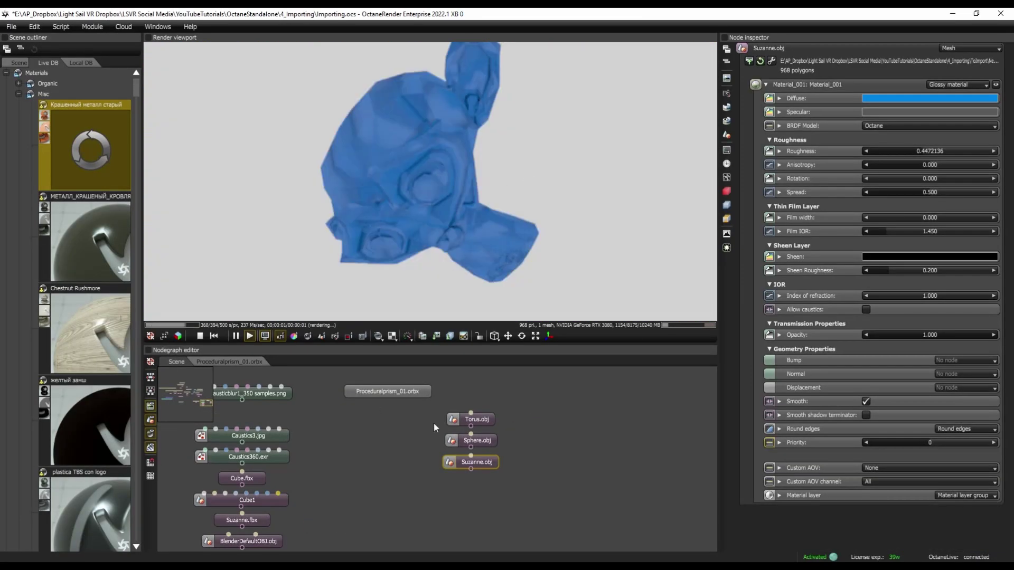
# Reimport Sphere.obj with its import settings, then open Torus.obj's import settings.
pyautogui.click(477, 440)
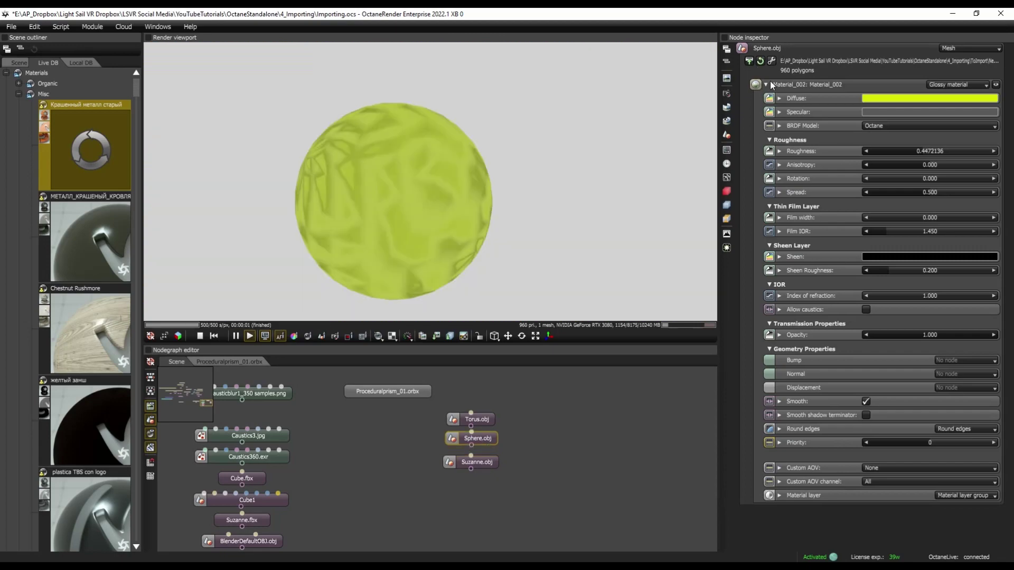
pyautogui.click(771, 58)
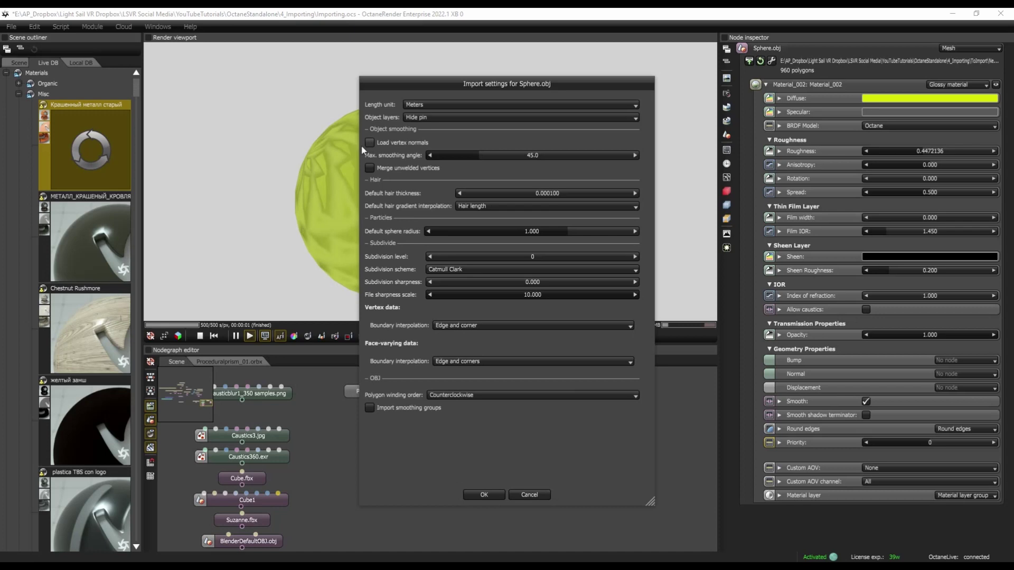
pyautogui.click(492, 495)
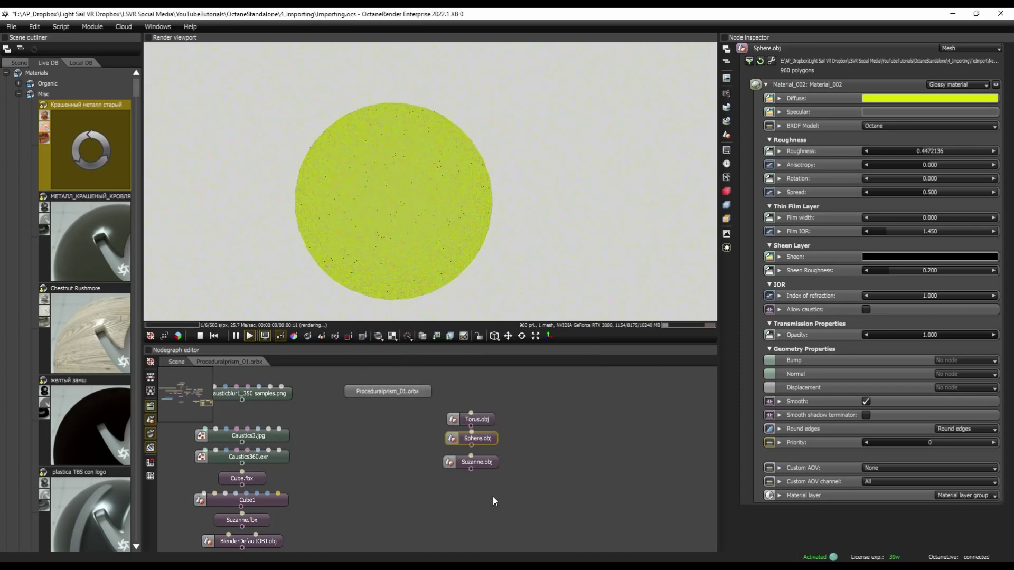
pyautogui.click(479, 420)
pyautogui.click(771, 58)
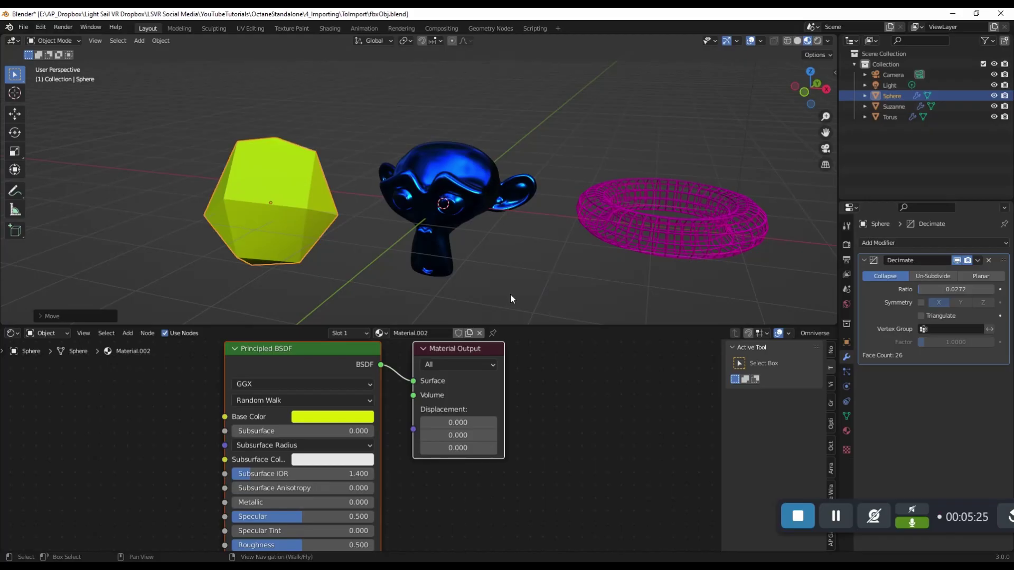
pyautogui.click(469, 190)
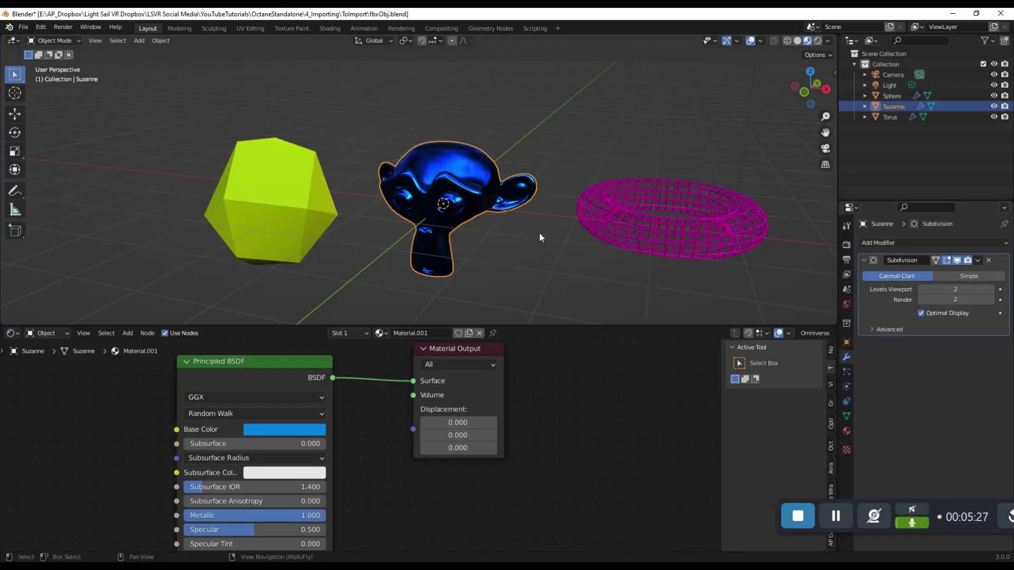
pyautogui.click(653, 229)
pyautogui.click(256, 212)
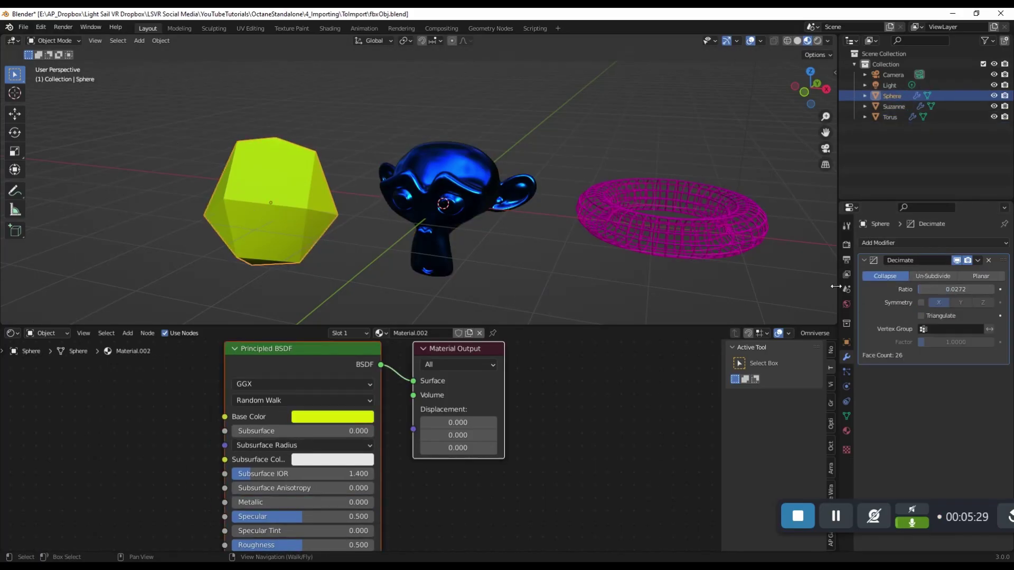
pyautogui.click(23, 26)
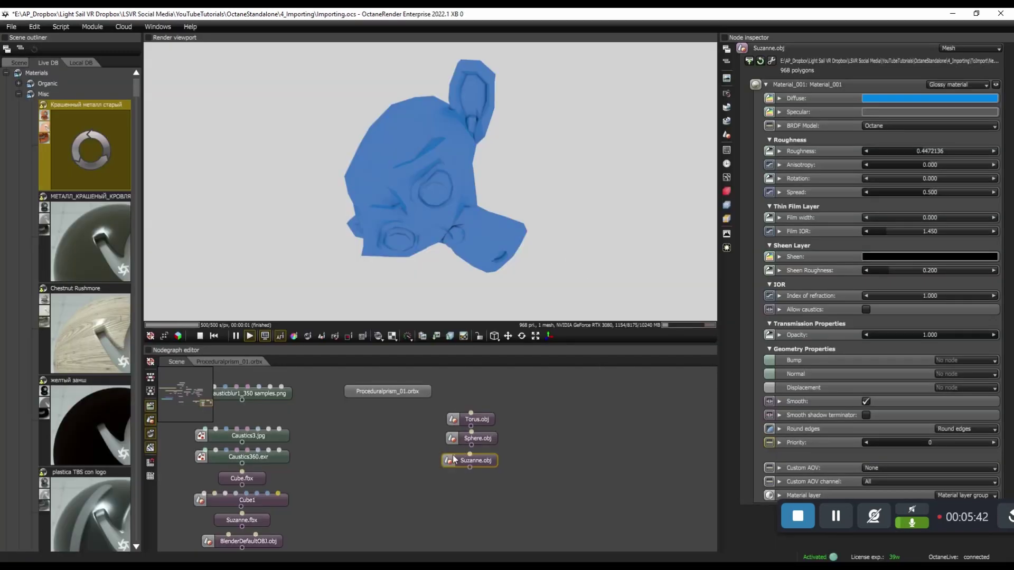
# Reload Suzanne.obj as the 15744-polygon mesh and Sphere.obj as the 26-polygon mesh.
pyautogui.click(760, 61)
pyautogui.scroll(5, 454, 135)
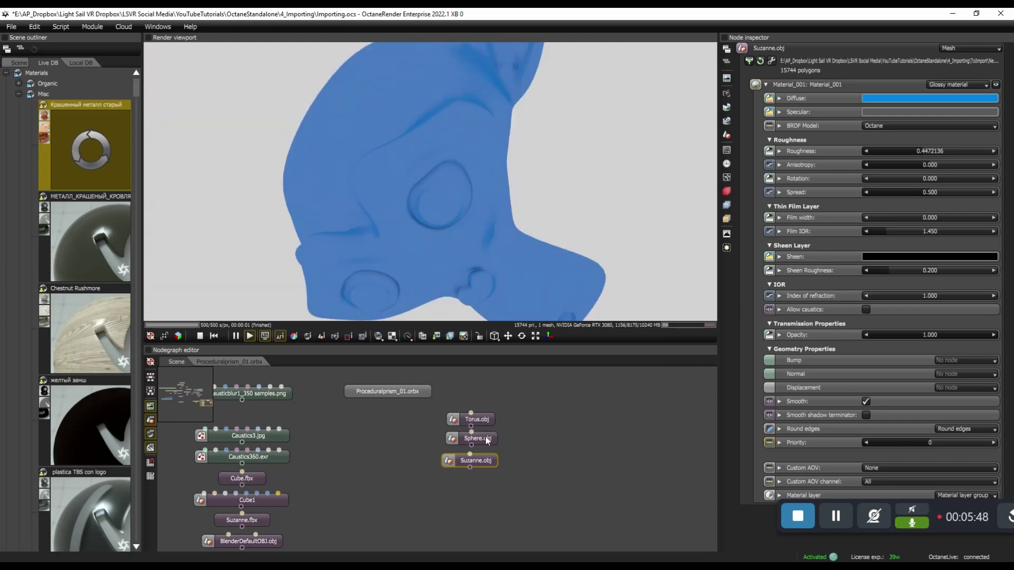
pyautogui.click(486, 439)
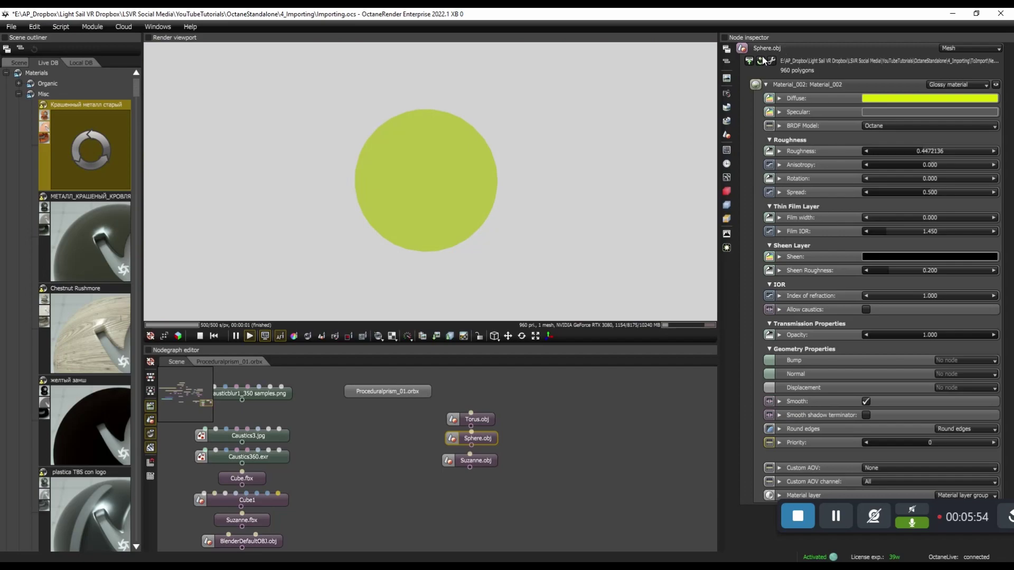
pyautogui.click(760, 61)
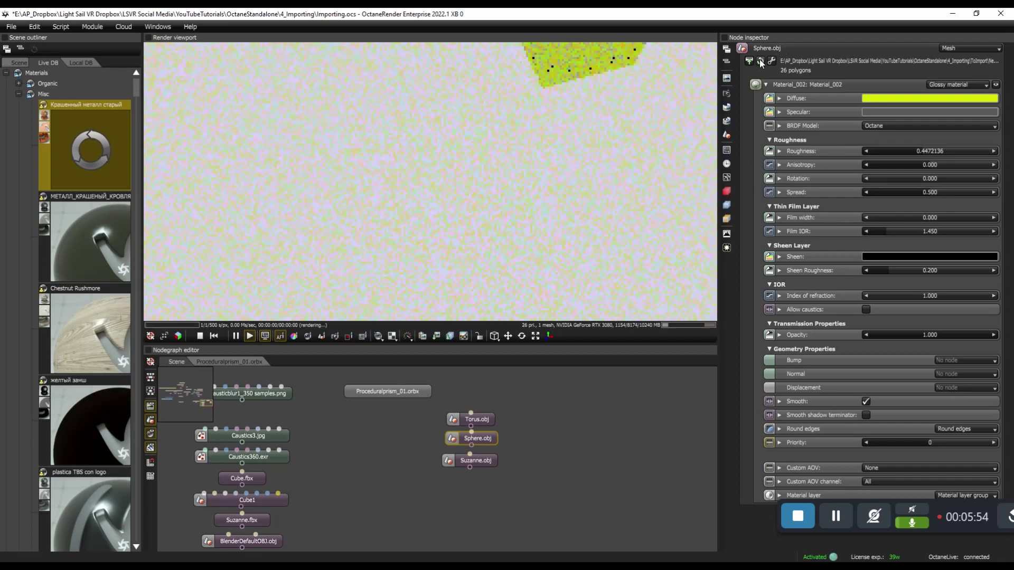
pyautogui.moveTo(639, 123); pyautogui.dragTo(494, 195)
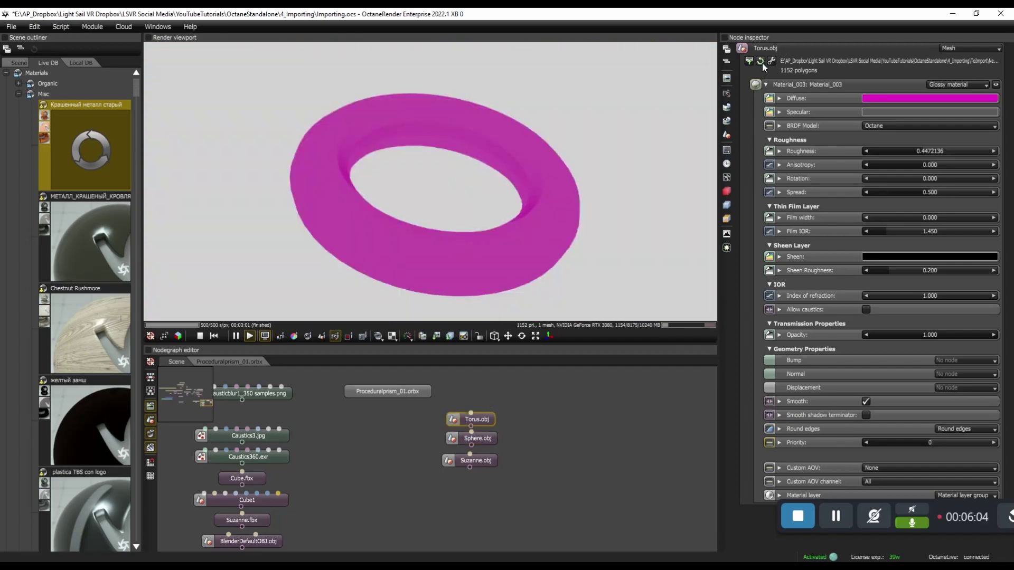
pyautogui.moveTo(486, 230)
pyautogui.mouseDown()
pyautogui.moveTo(441, 140)
pyautogui.moveTo(465, 211)
pyautogui.moveTo(483, 227)
pyautogui.mouseUp()
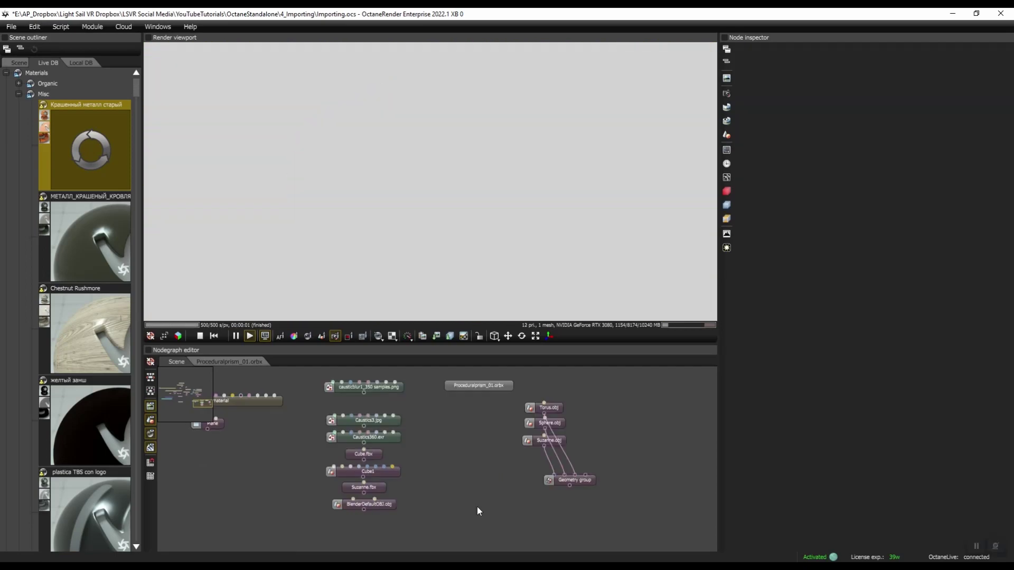
# Drop Attic_NVIDIA.usd into Octane's Nodegraph and place its node below the others.
pyautogui.hotkey('alt', 'Tab')
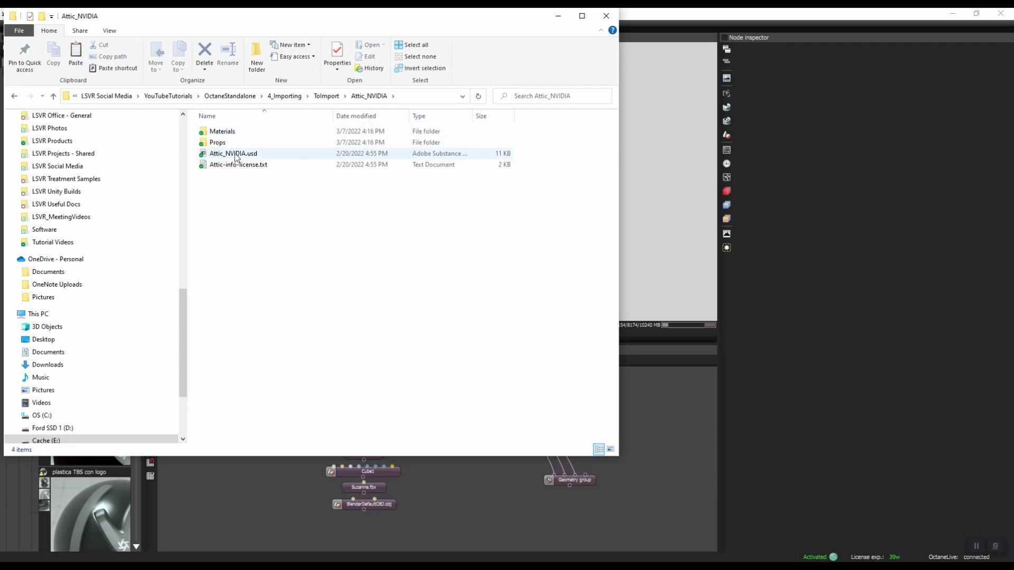
pyautogui.moveTo(226, 156); pyautogui.dragTo(658, 409)
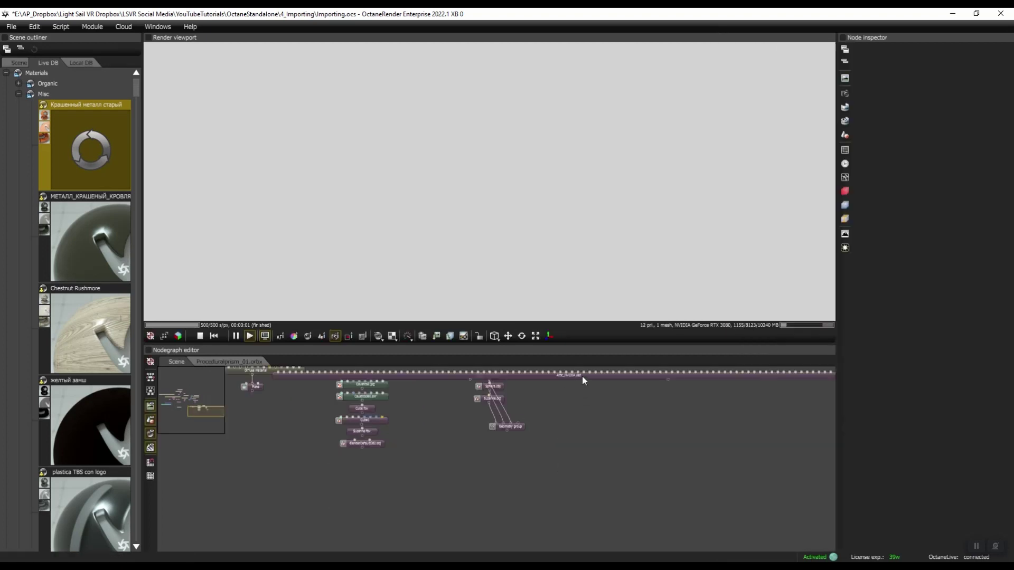
pyautogui.moveTo(582, 376); pyautogui.dragTo(576, 499)
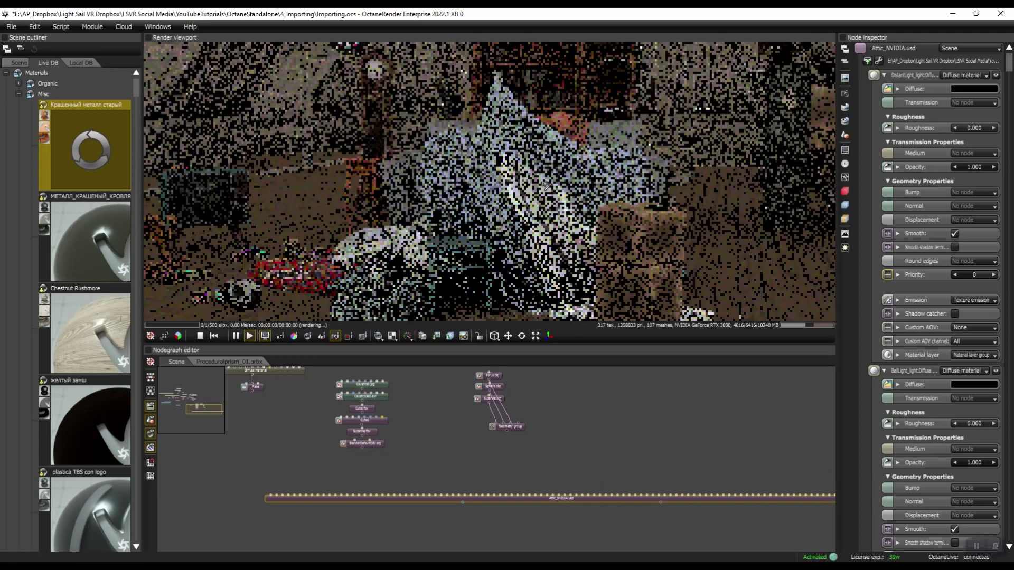
# Frame the attic tent, select the Attic_NVIDIA.usd node and collapse its light and glass material sections.
pyautogui.moveTo(545, 186); pyautogui.dragTo(486, 204)
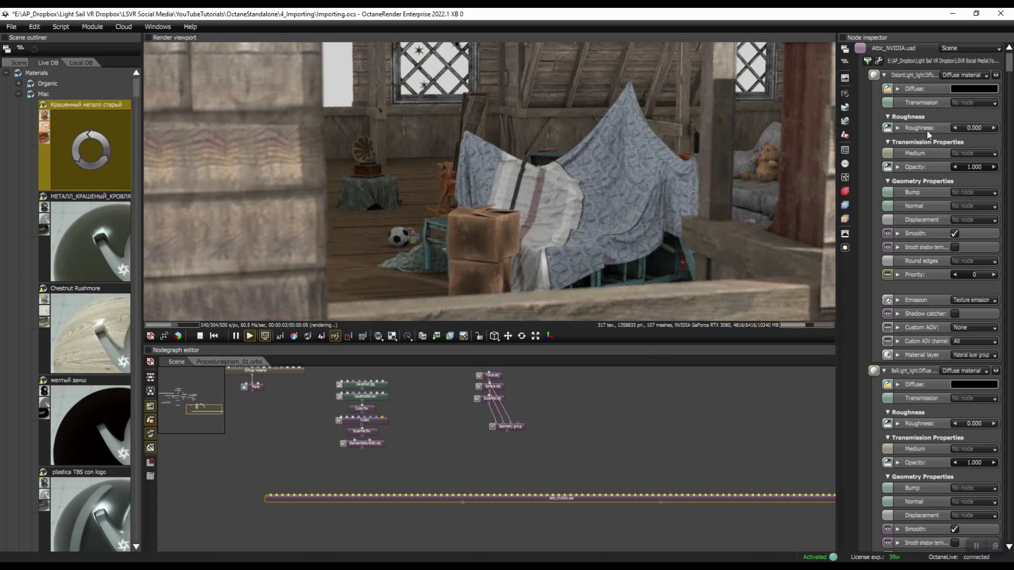
pyautogui.click(845, 94)
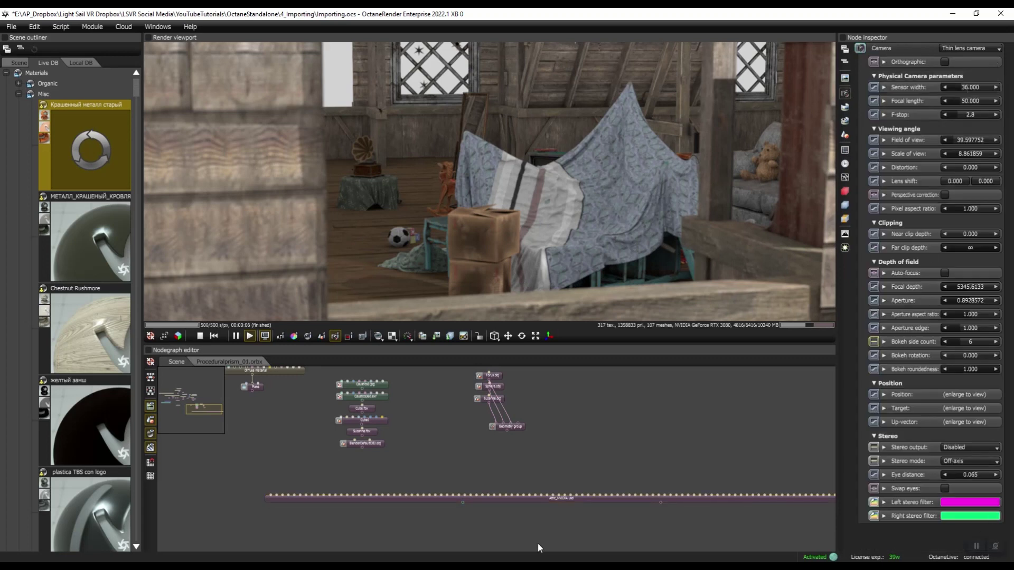
pyautogui.scroll(1, 684, 526)
pyautogui.moveTo(683, 526); pyautogui.dragTo(562, 483)
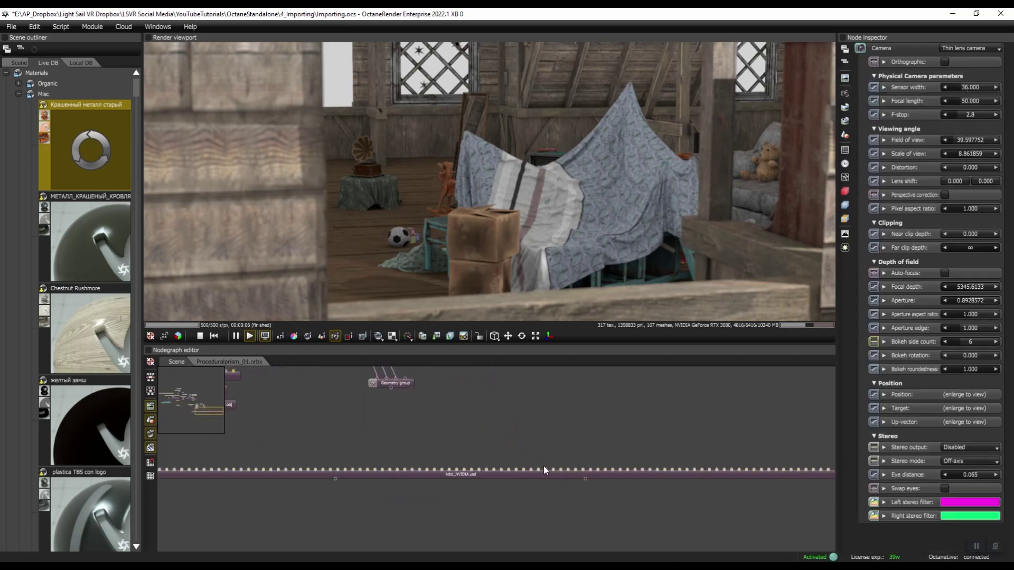
pyautogui.click(546, 480)
pyautogui.click(550, 475)
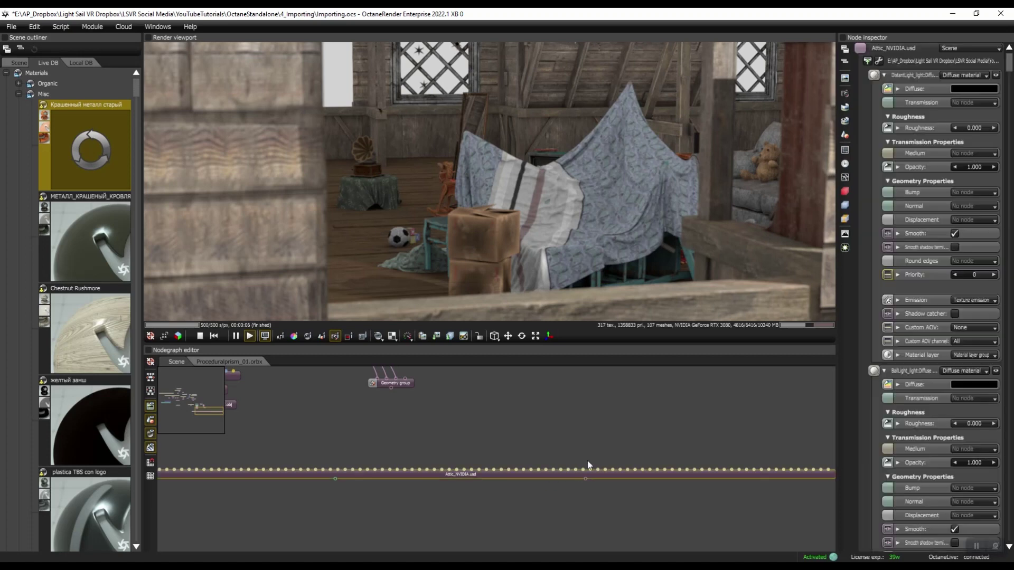
pyautogui.click(884, 75)
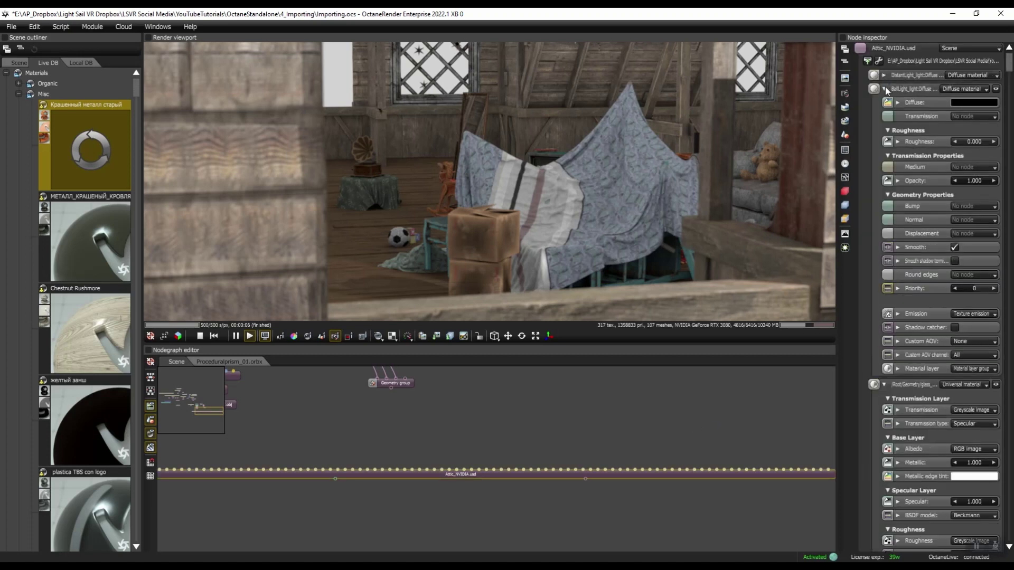
pyautogui.click(885, 88)
pyautogui.click(885, 102)
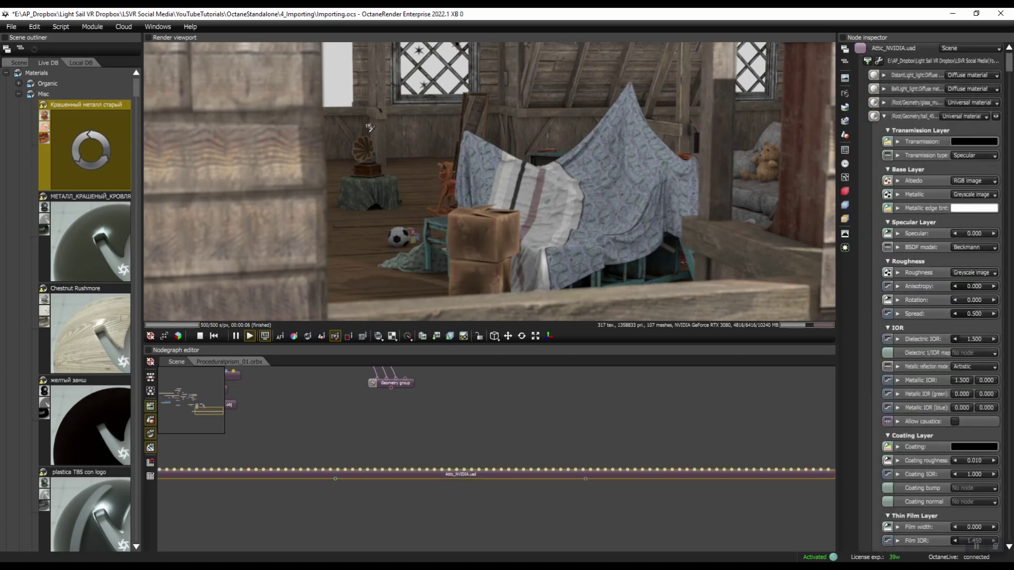
# Expand Attic_NVIDIA.usd in the Scene outliner and view the glass mug, BasicShapeMaterial and BallLight_light materials.
pyautogui.click(18, 64)
pyautogui.doubleClick(28, 84)
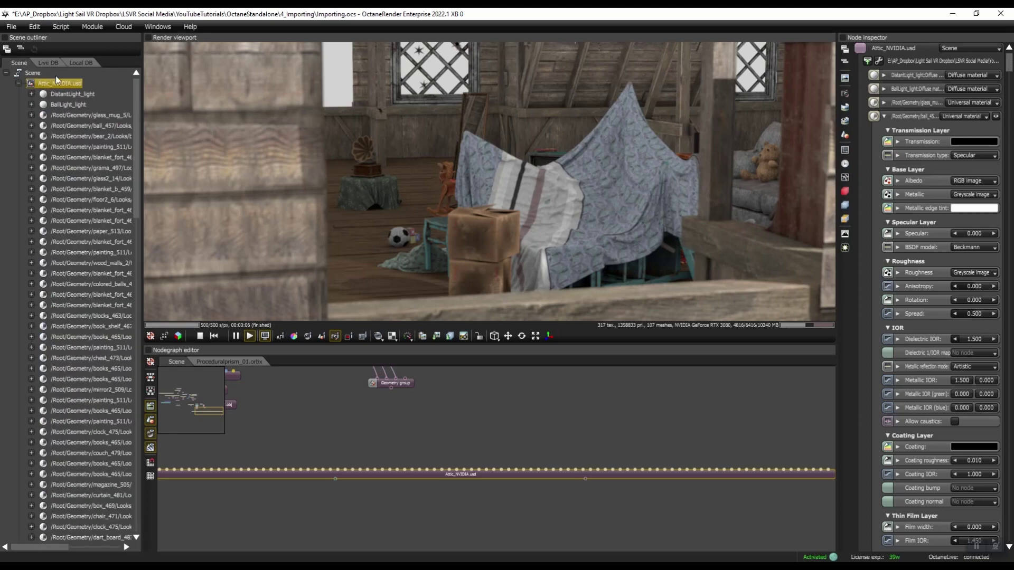
pyautogui.click(77, 114)
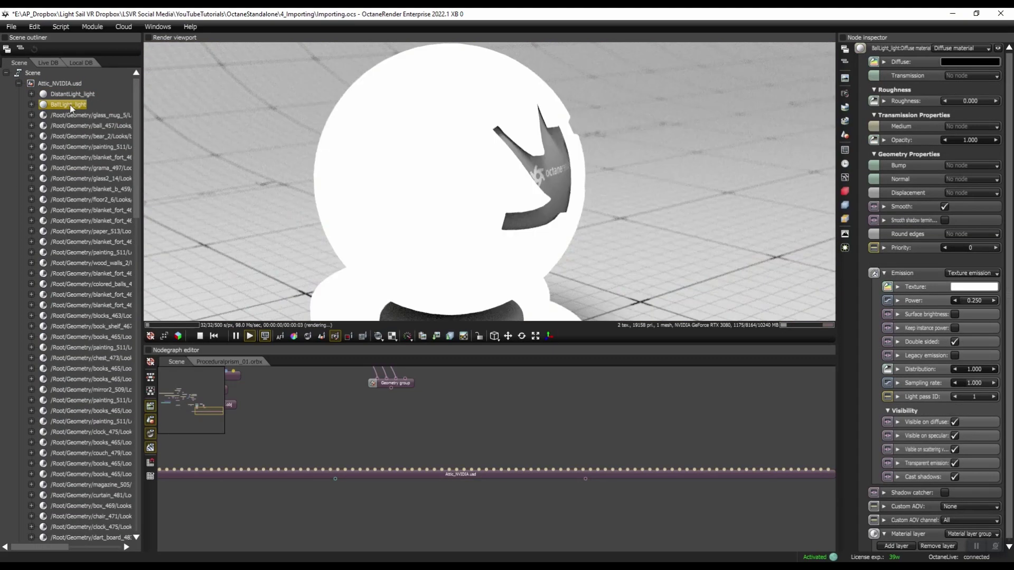
pyautogui.scroll(-10, 81, 137)
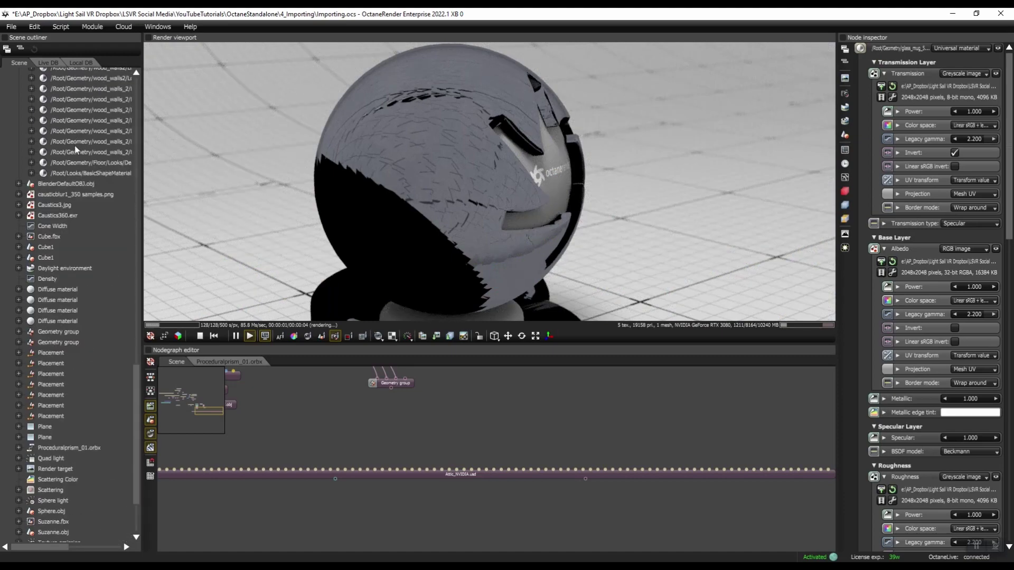
pyautogui.click(79, 190)
pyautogui.click(76, 254)
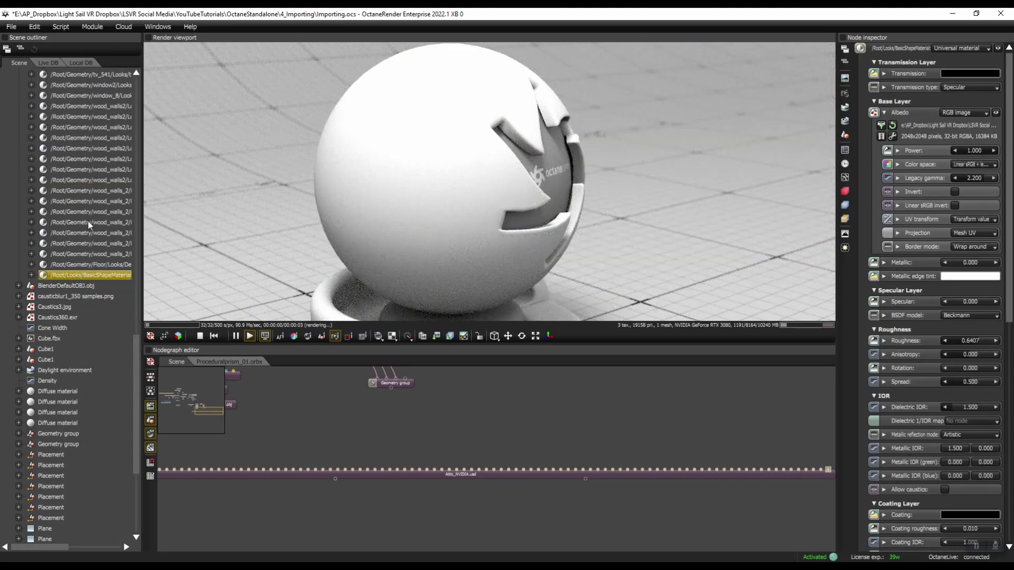
pyautogui.scroll(10, 76, 254)
pyautogui.click(76, 252)
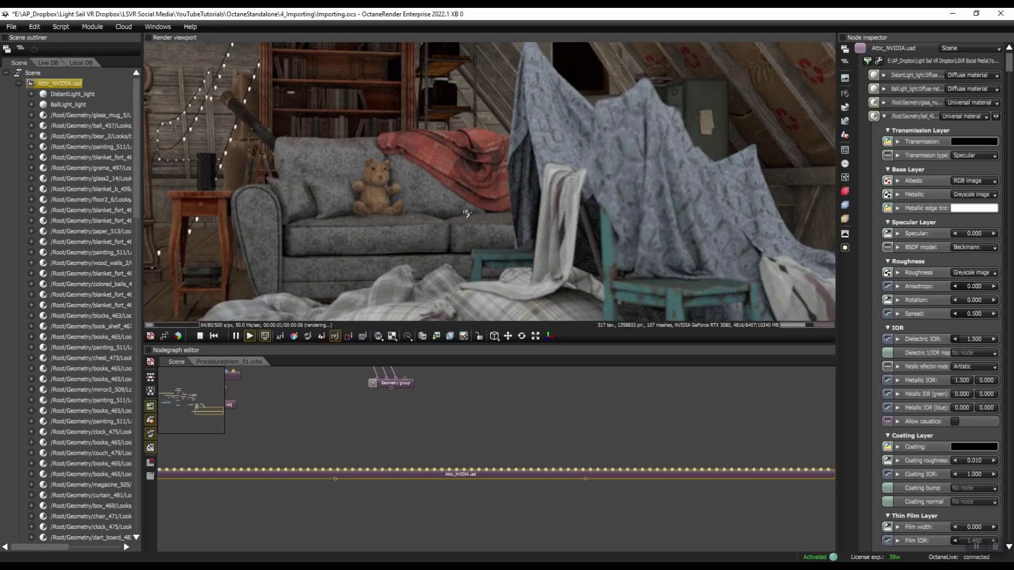
# Autofocus the camera on the teddy bear, select the attic node and enable the material picker.
pyautogui.click(380, 190)
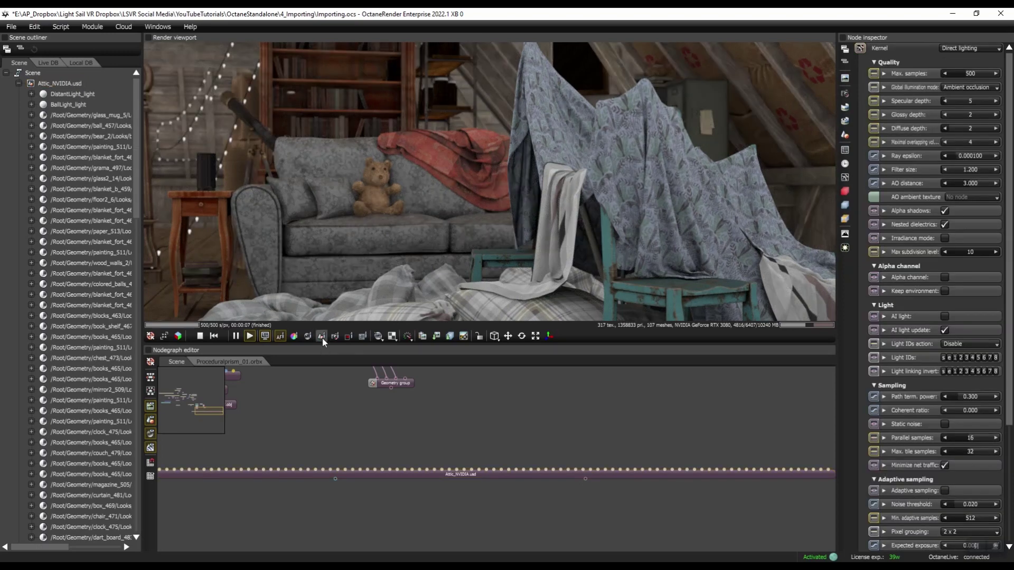
pyautogui.click(321, 336)
pyautogui.click(466, 476)
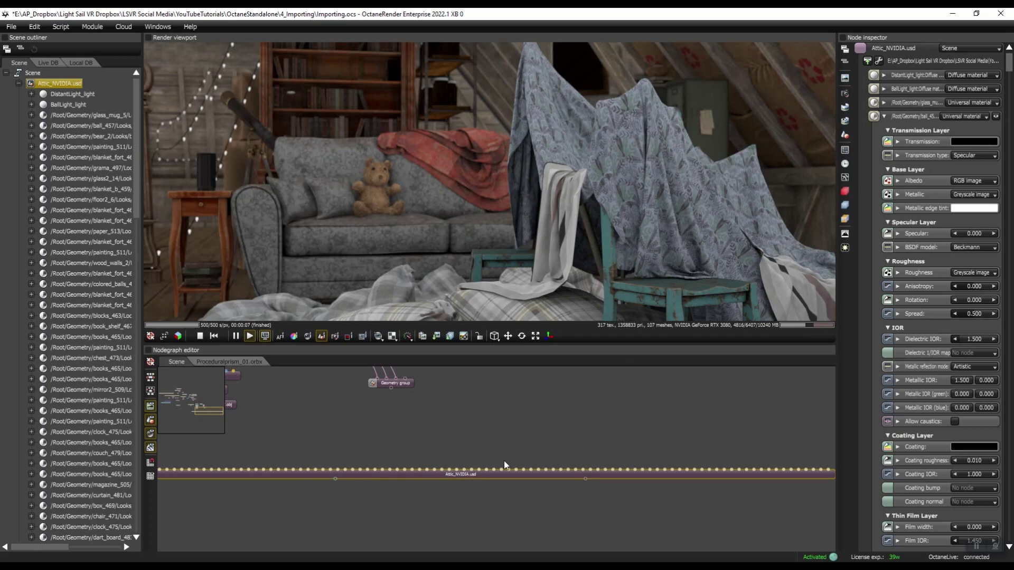
pyautogui.click(308, 336)
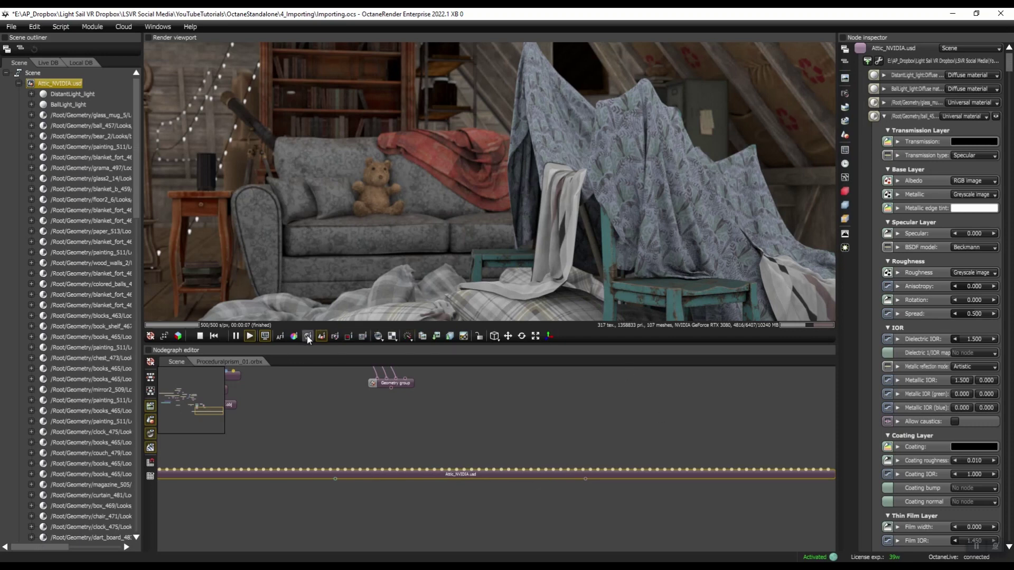
# Pick the couch_479 material from the render and switch its albedo from texture to RGB color.
pyautogui.click(671, 287)
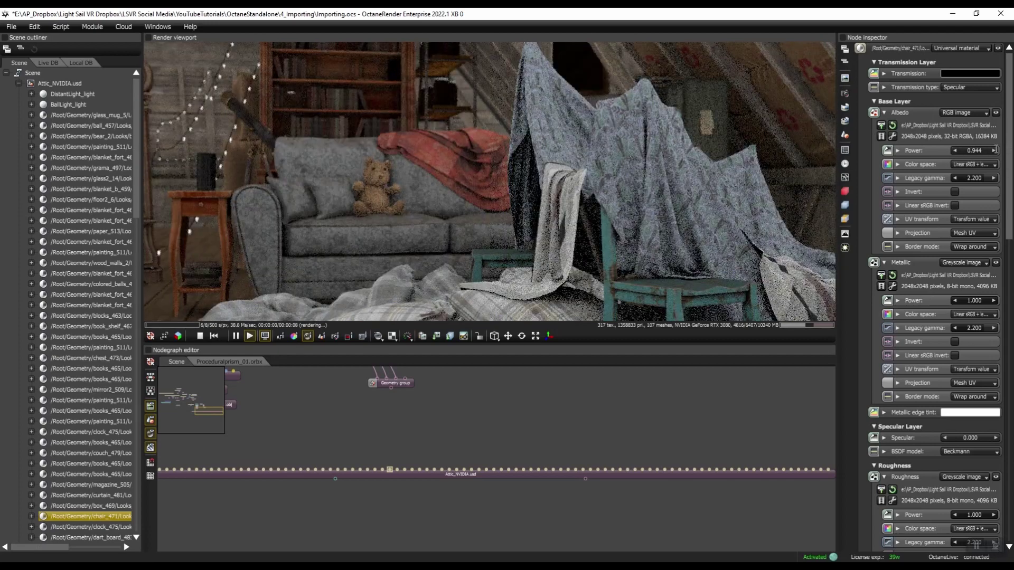
pyautogui.click(407, 194)
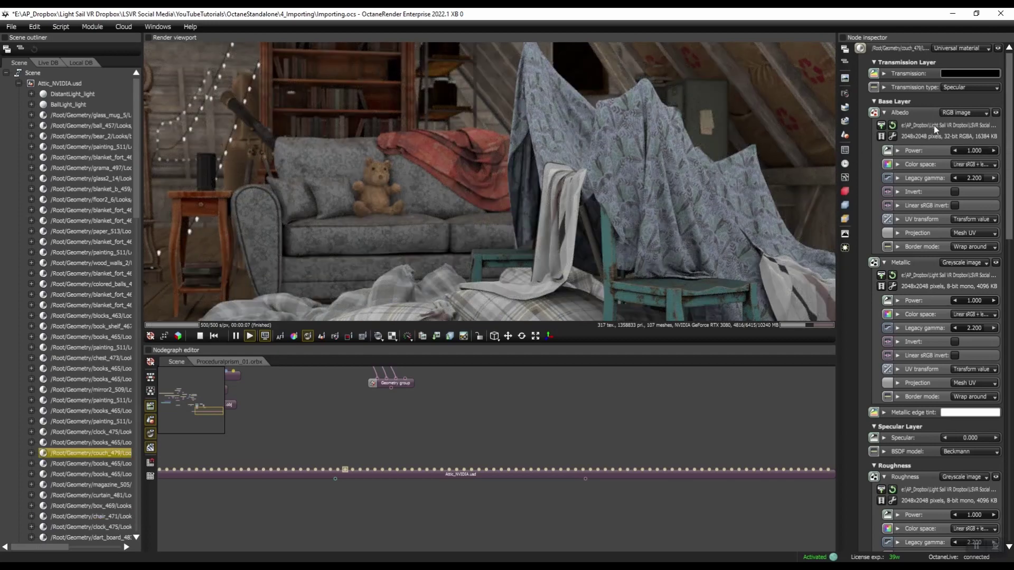
pyautogui.click(954, 112)
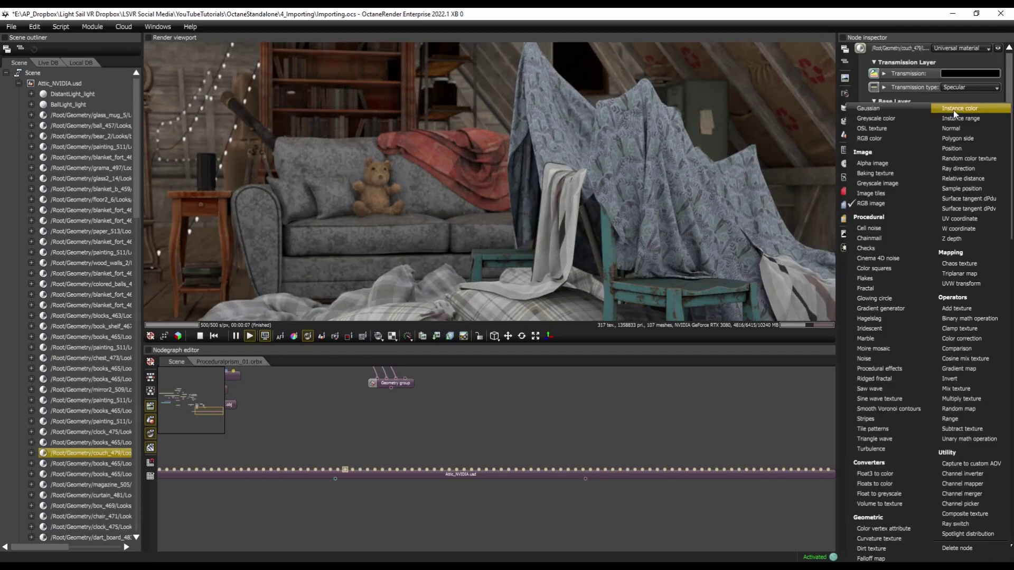
pyautogui.click(886, 139)
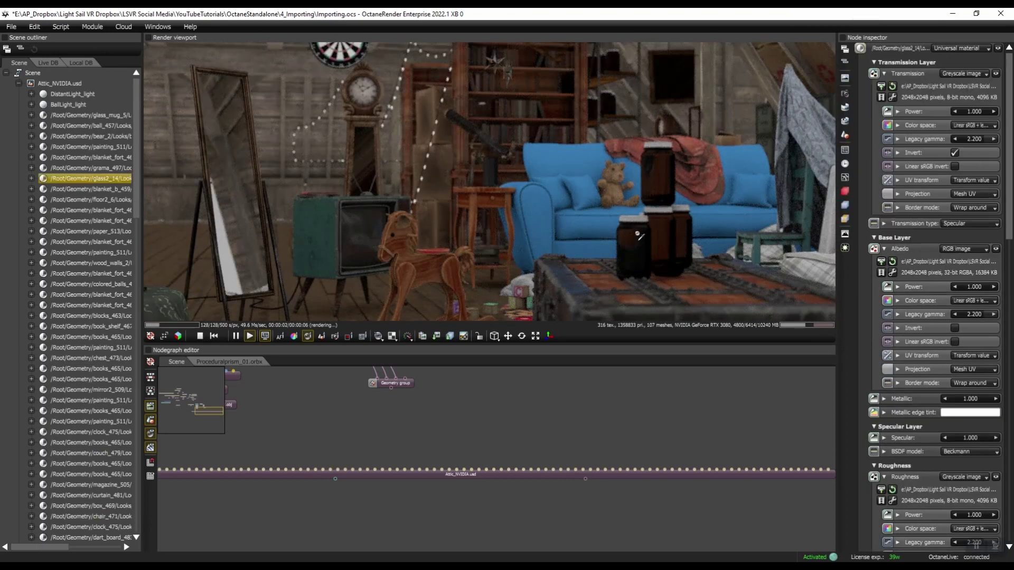
pyautogui.click(506, 476)
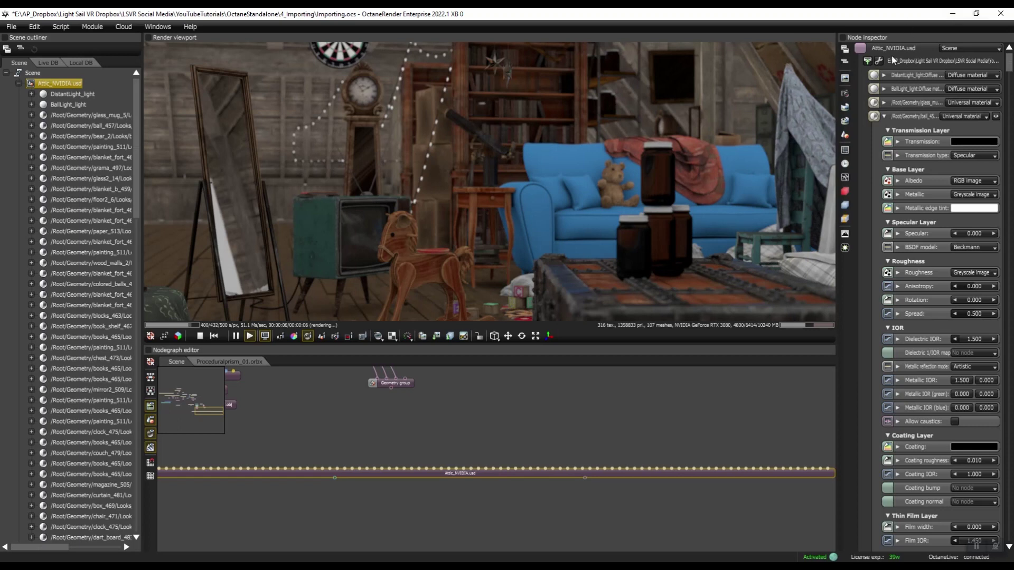
pyautogui.click(879, 63)
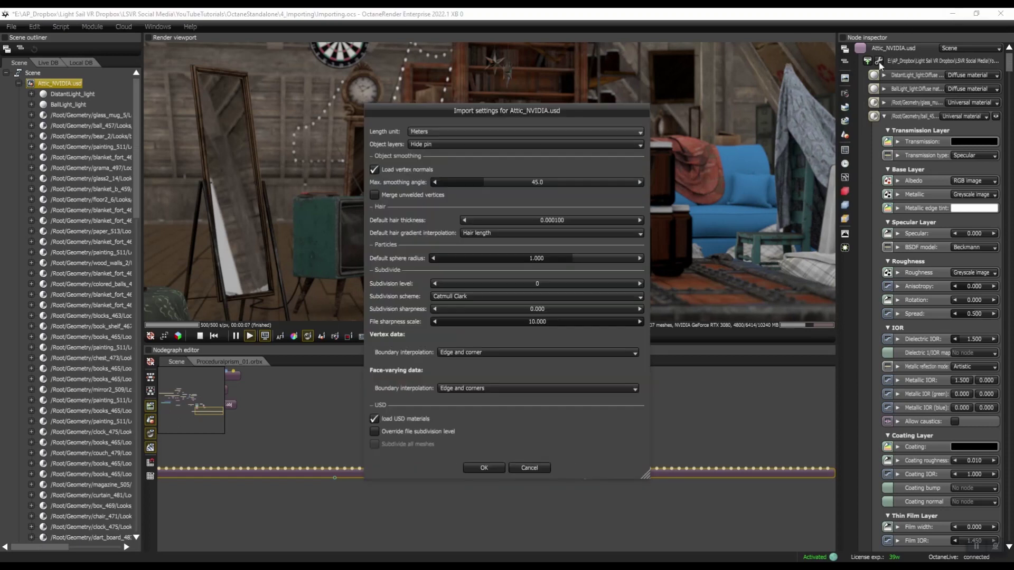
pyautogui.click(418, 146)
pyautogui.click(400, 125)
pyautogui.click(529, 468)
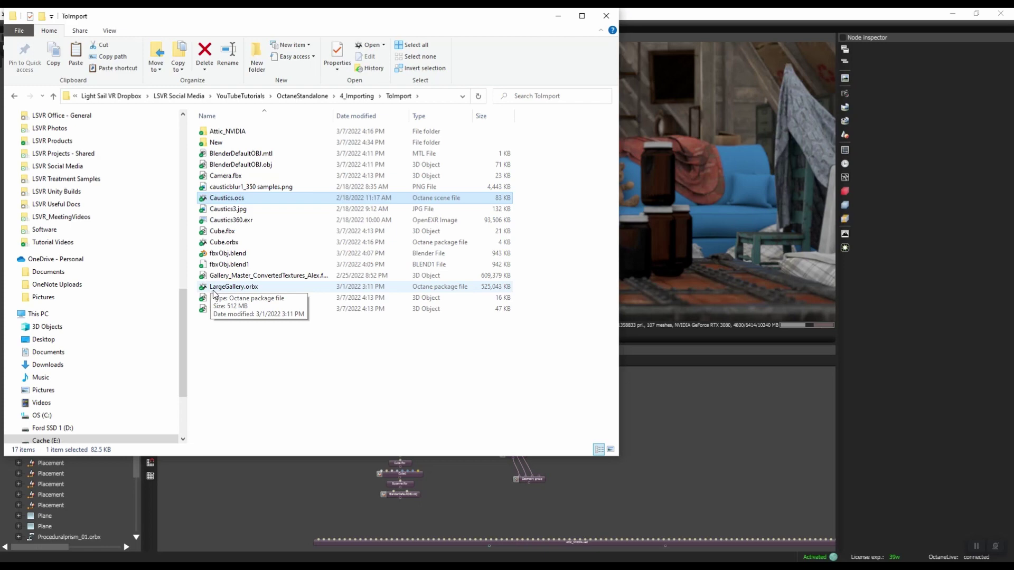
# Select LargeGallery.orbx in the ToImport folder and drop it onto Octane's Nodegraph editor.
pyautogui.click(232, 286)
pyautogui.moveTo(222, 288); pyautogui.dragTo(717, 338)
pyautogui.moveTo(753, 379); pyautogui.dragTo(759, 391)
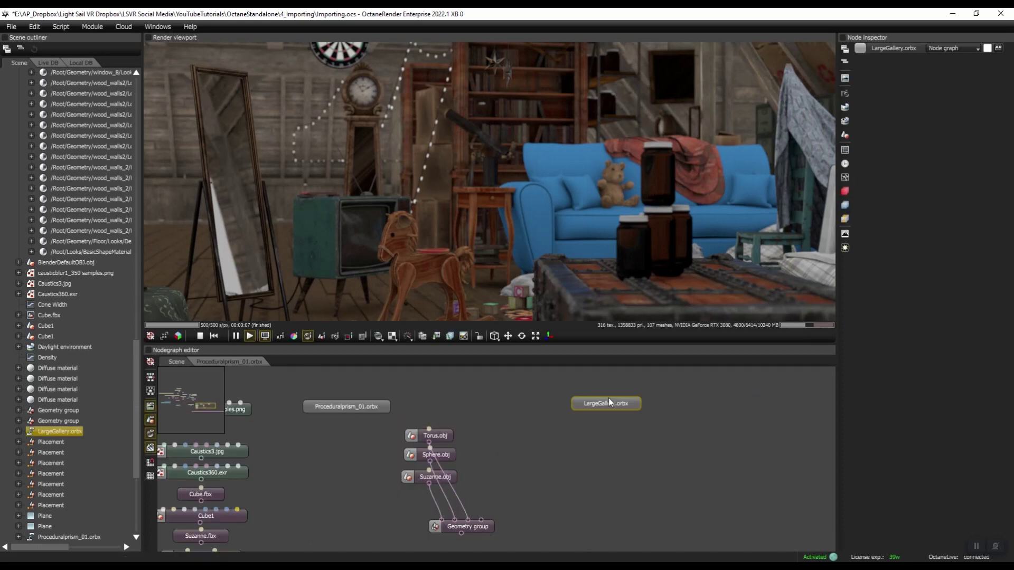
# Reposition the LargeGallery.orbx node and open its package to inspect Render target (3).
pyautogui.click(372, 408)
pyautogui.click(622, 401)
pyautogui.click(376, 408)
pyautogui.click(644, 402)
pyautogui.moveTo(622, 400); pyautogui.dragTo(589, 400)
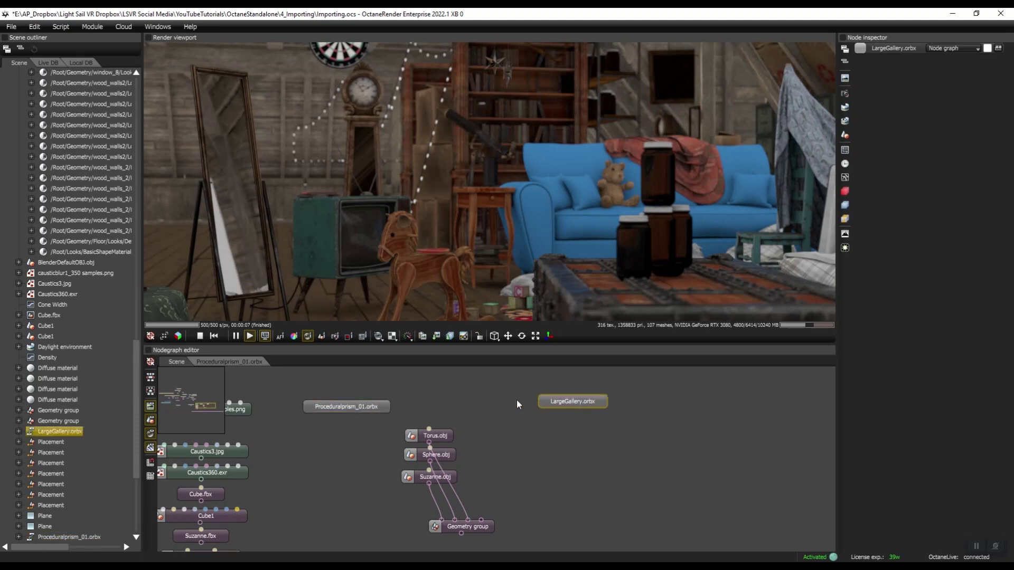
pyautogui.doubleClick(576, 403)
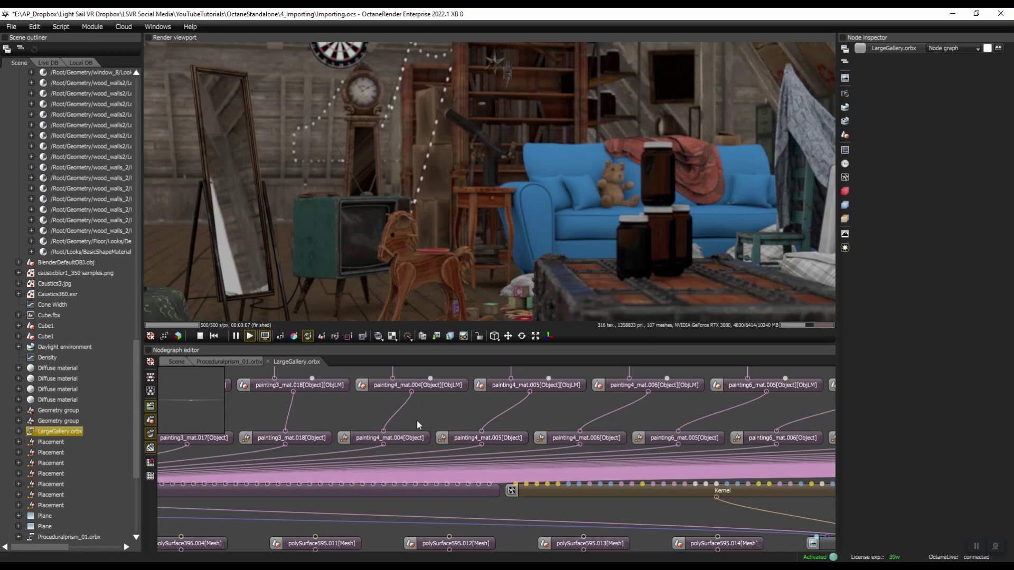
pyautogui.moveTo(417, 425); pyautogui.dragTo(494, 430)
pyautogui.click(497, 423)
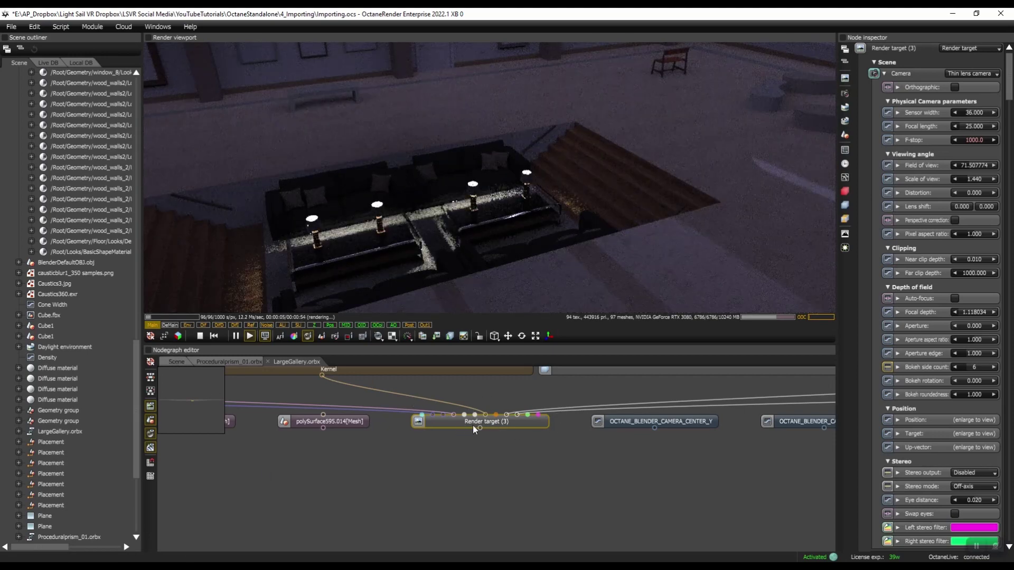
# Add a Render target out node fed by Render target (3), then return to the scene graph.
pyautogui.doubleClick(483, 462)
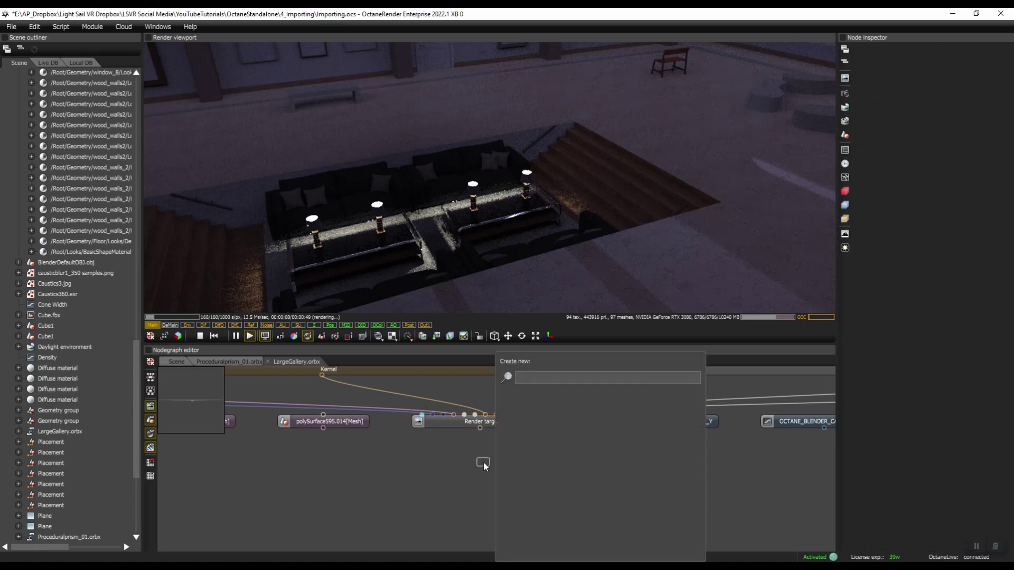
pyautogui.write('render targ')
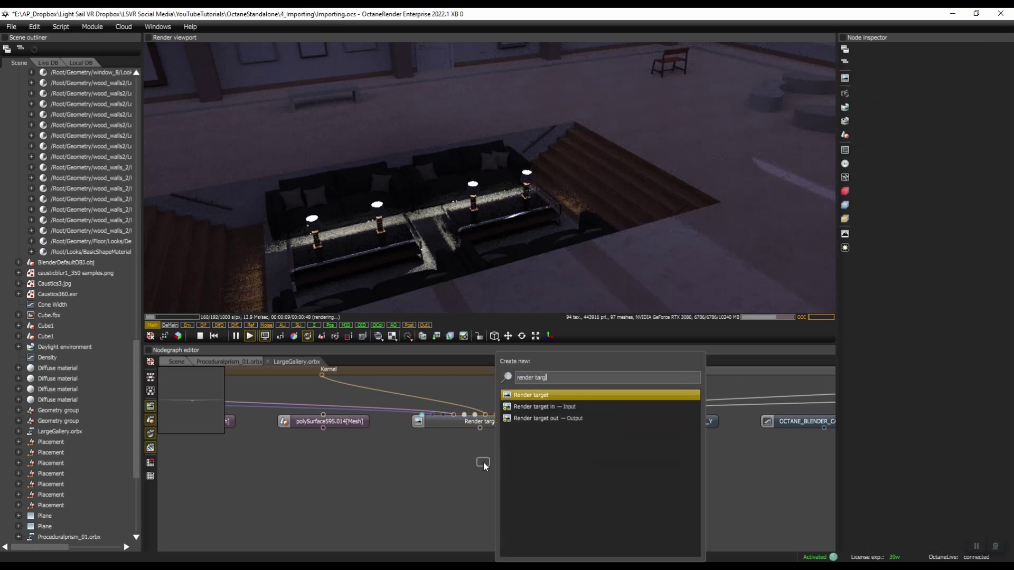
pyautogui.write('et out')
pyautogui.press('Return')
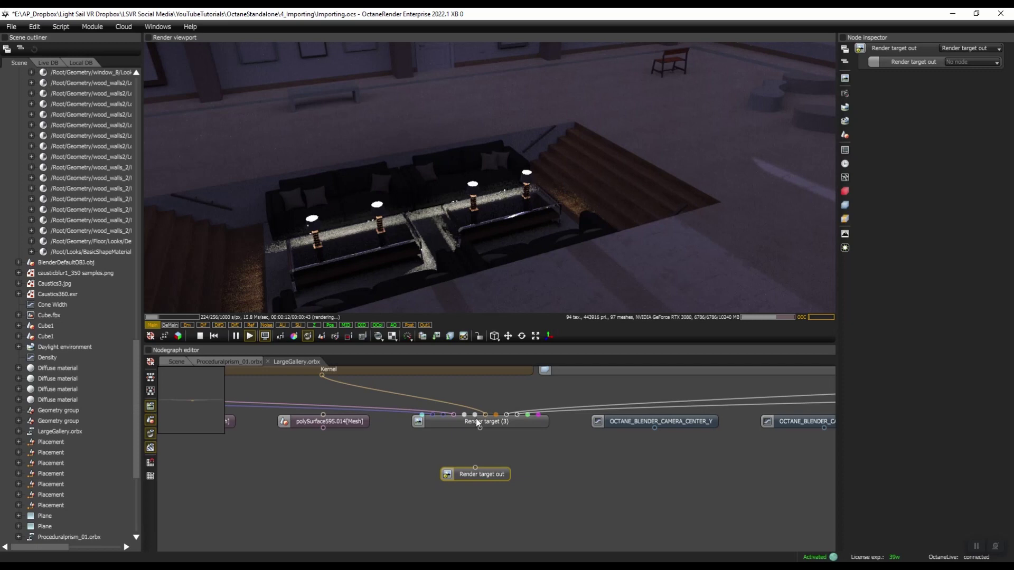
pyautogui.moveTo(479, 428); pyautogui.dragTo(476, 469)
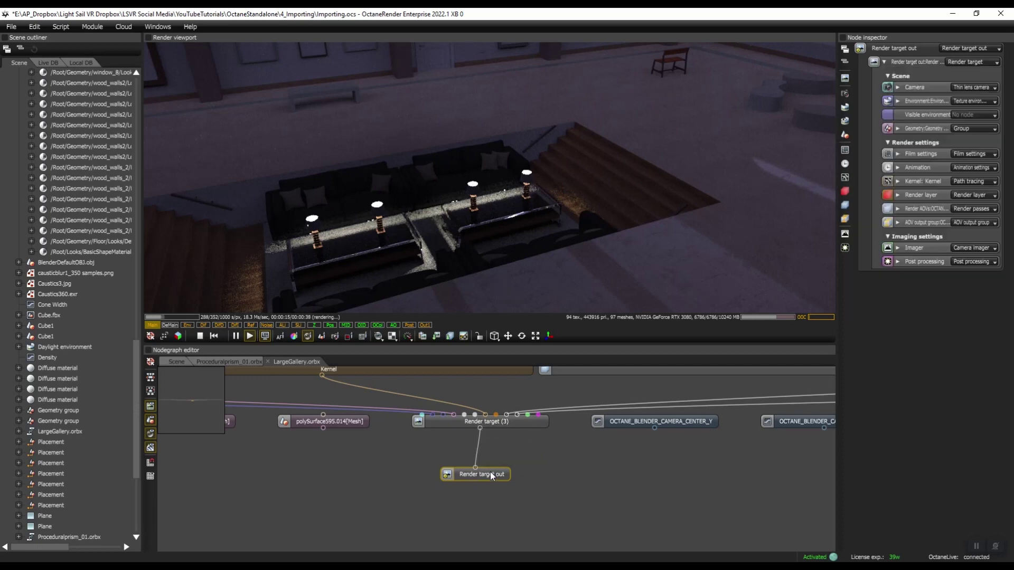
pyautogui.click(174, 363)
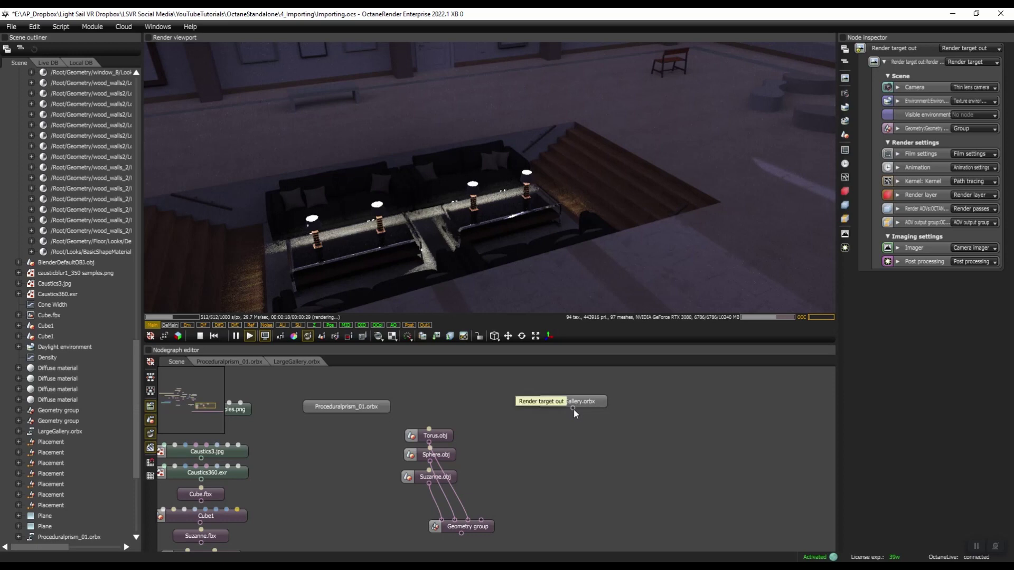
pyautogui.click(594, 391)
# Render the LargeGallery.orbx package's lounge scene in the viewport, restarting the render.
pyautogui.click(445, 437)
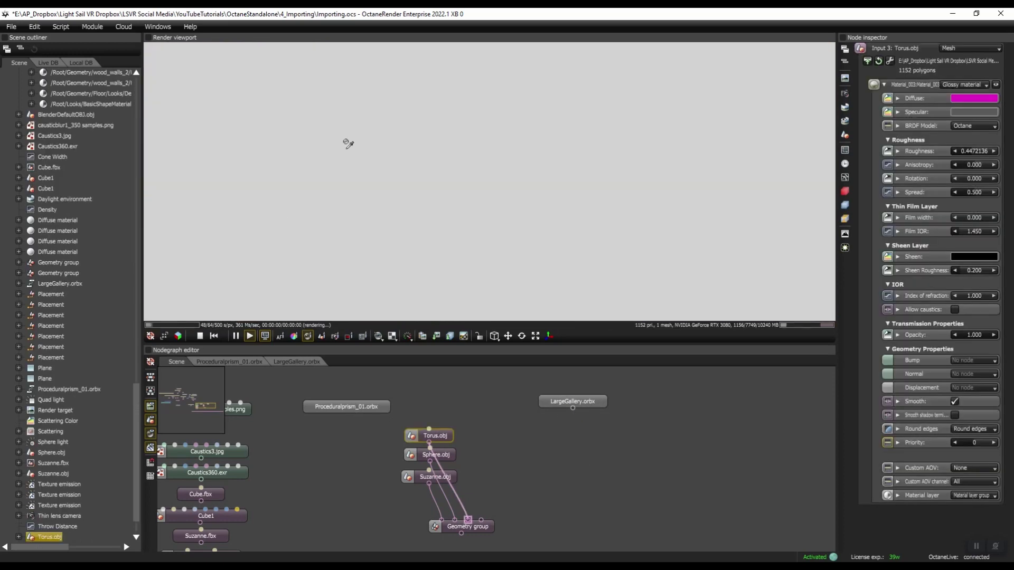
pyautogui.click(571, 401)
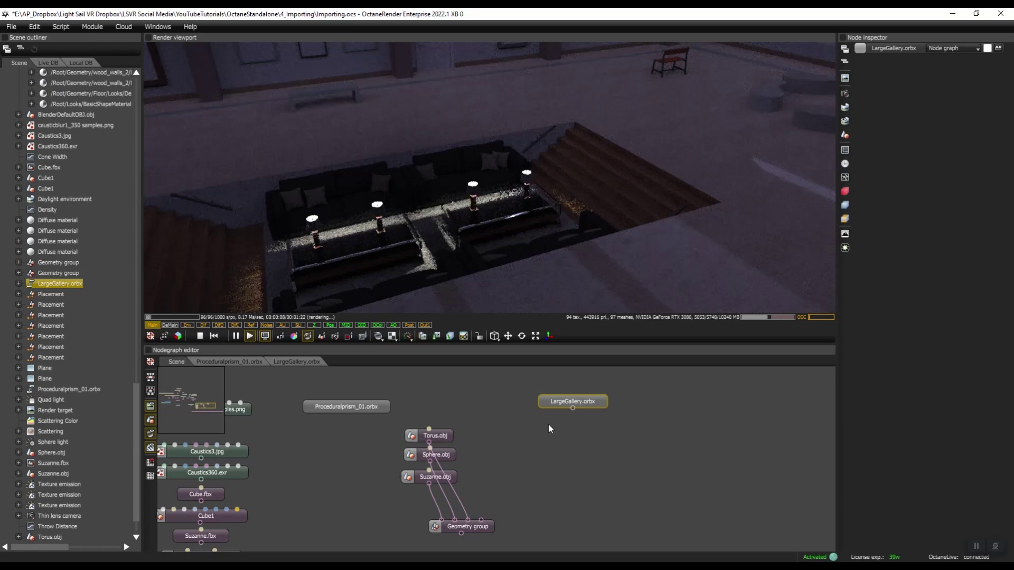
pyautogui.click(615, 125)
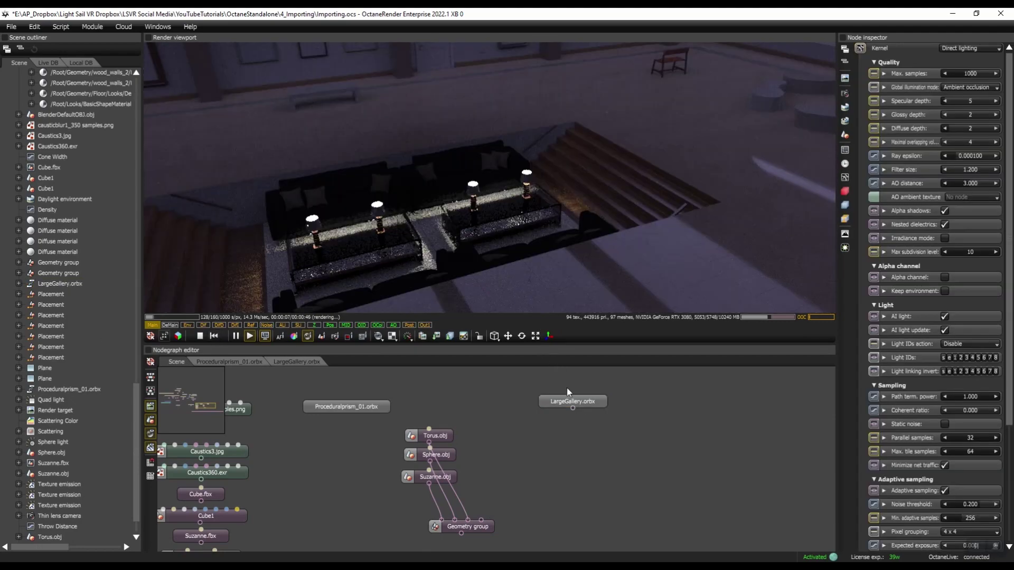
# Check the package's Render target out wiring, then go back to the top-level scene graph.
pyautogui.doubleClick(573, 402)
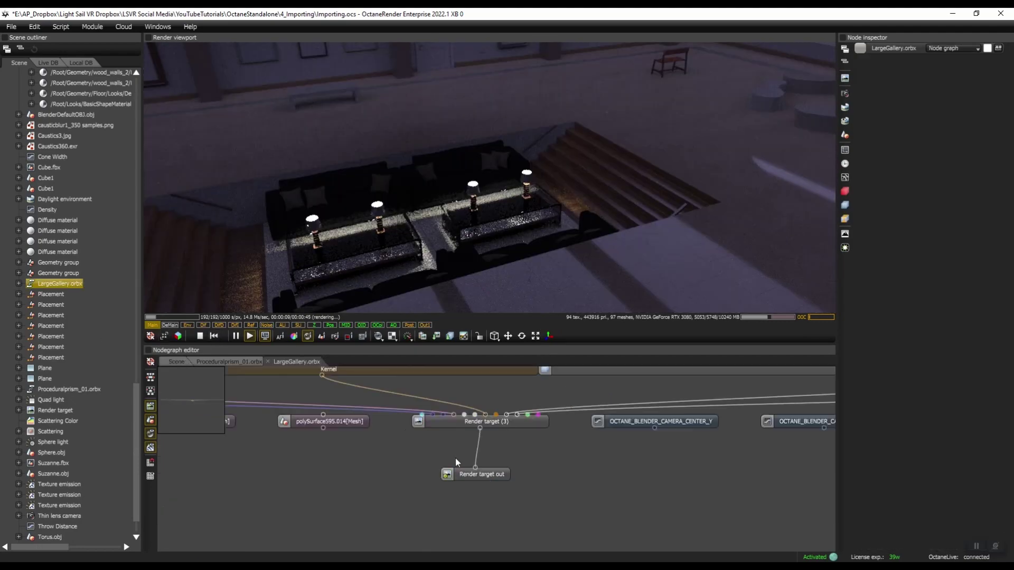
pyautogui.scroll(-10, 457, 463)
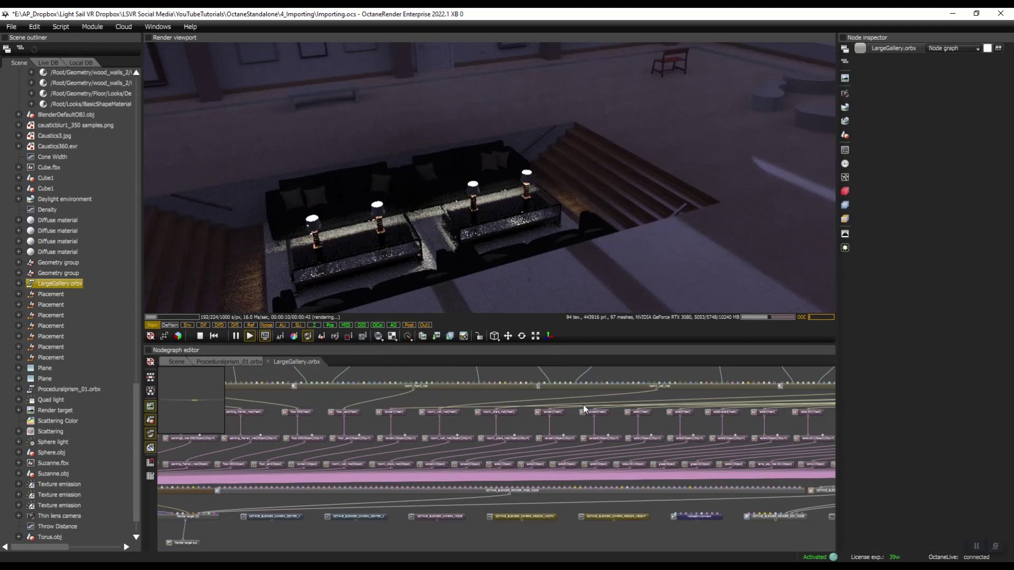
pyautogui.scroll(5, 584, 409)
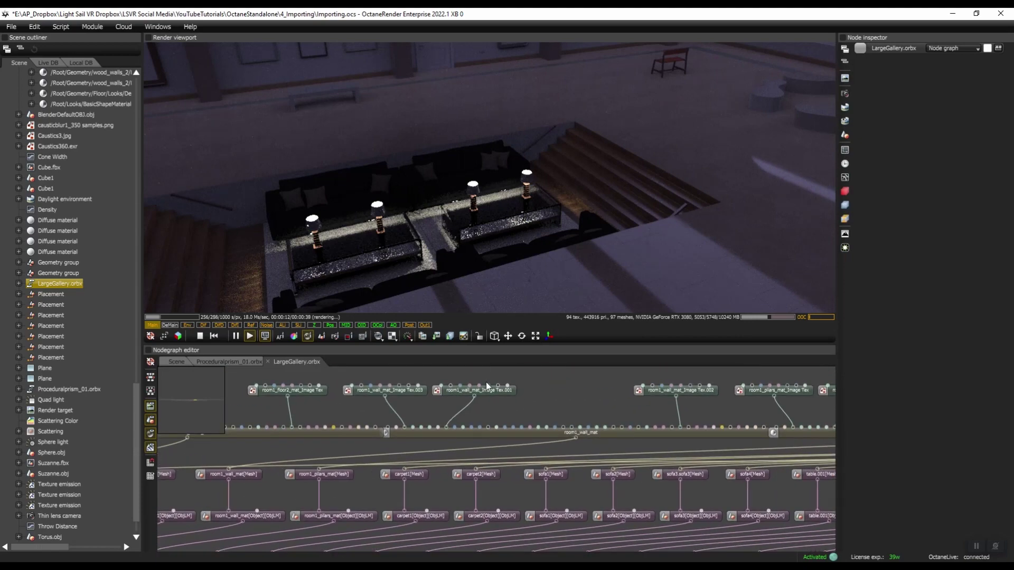
pyautogui.scroll(-3, 532, 406)
pyautogui.scroll(3, 512, 498)
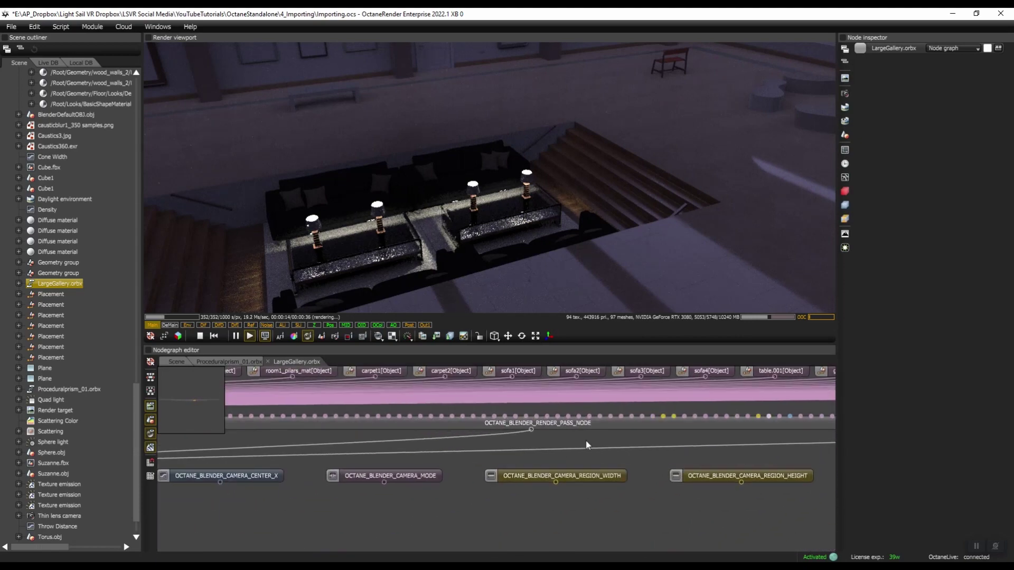
pyautogui.scroll(-3, 487, 425)
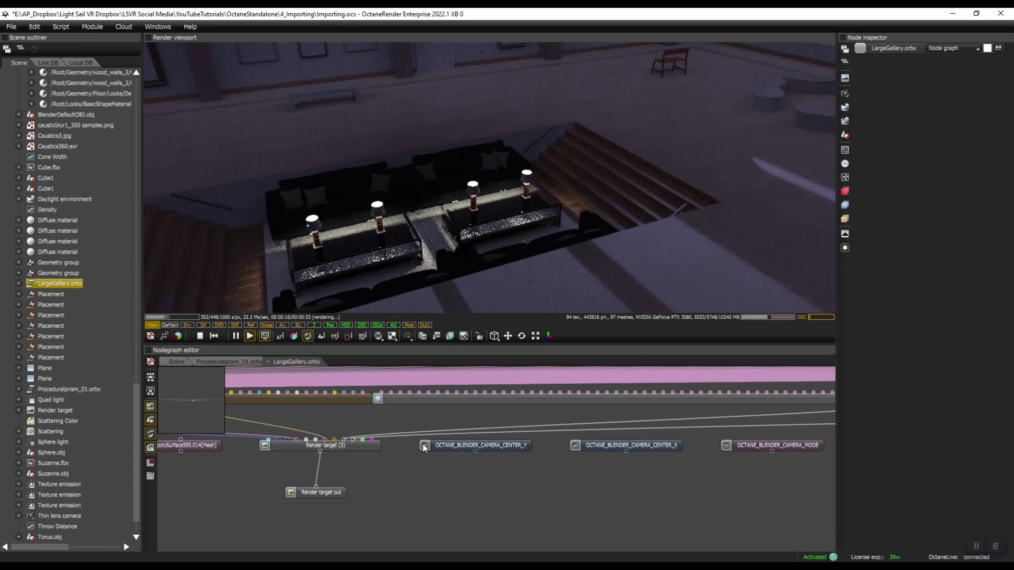
pyautogui.scroll(3, 251, 369)
pyautogui.click(172, 362)
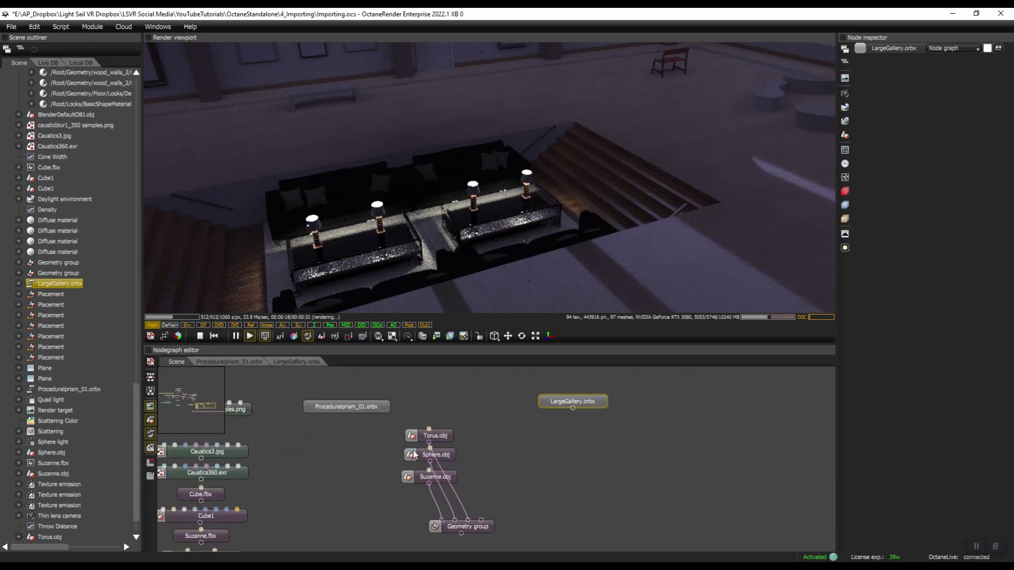
pyautogui.scroll(-2, 328, 476)
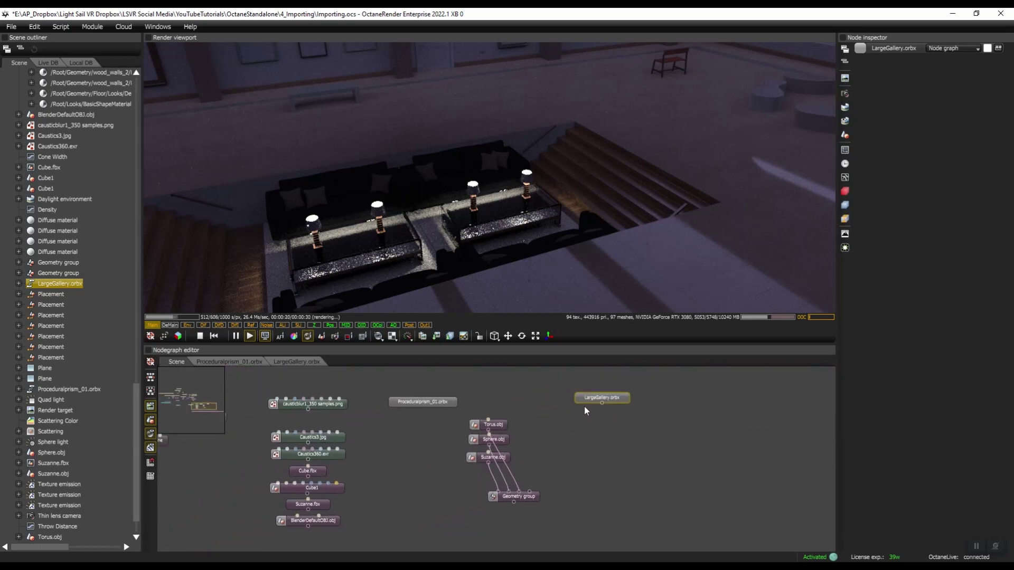